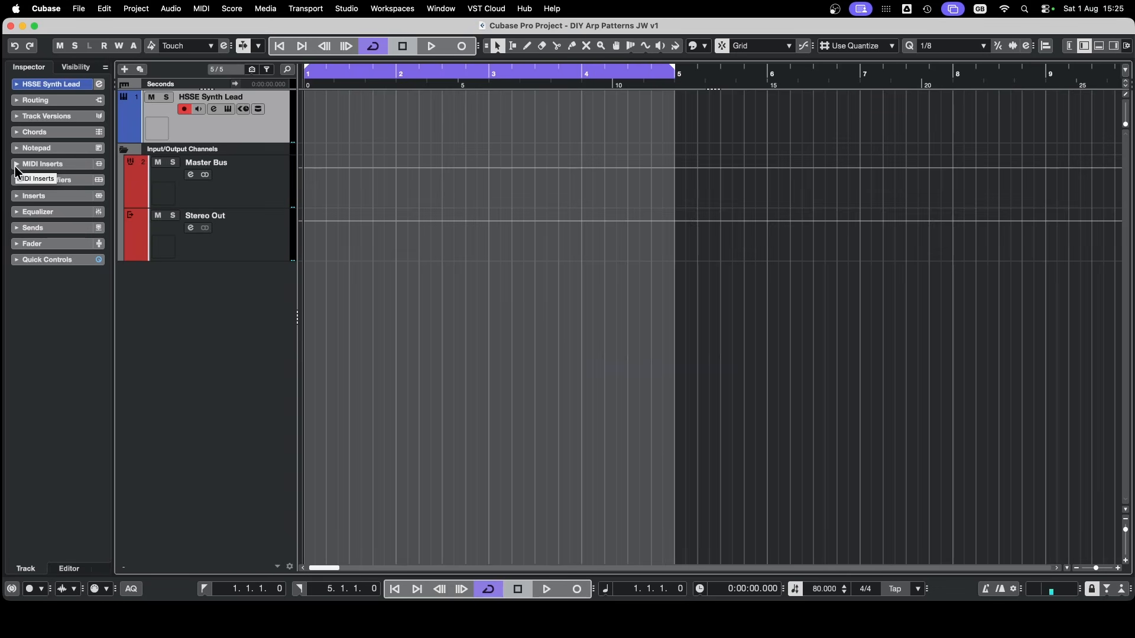
Step: Load Arpache 5 into the first MIDI insert slot of the HSSE Synth Lead track and reposition its settings window over the arrangement
{"action": "left_click", "coordinate": [15, 165]}
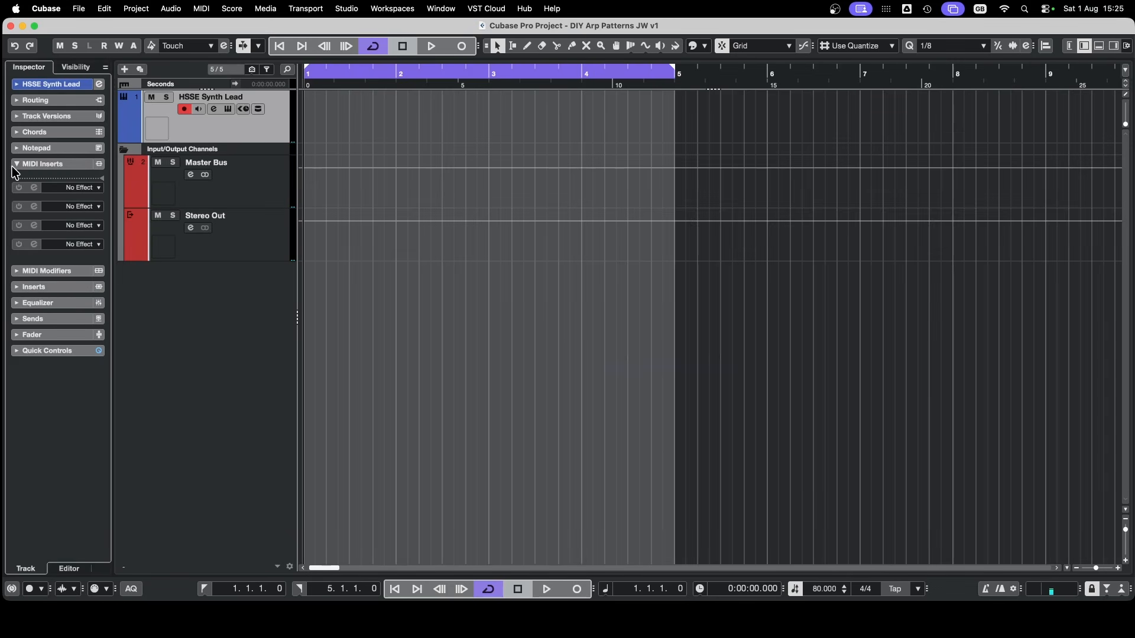
{"action": "left_click", "coordinate": [86, 188]}
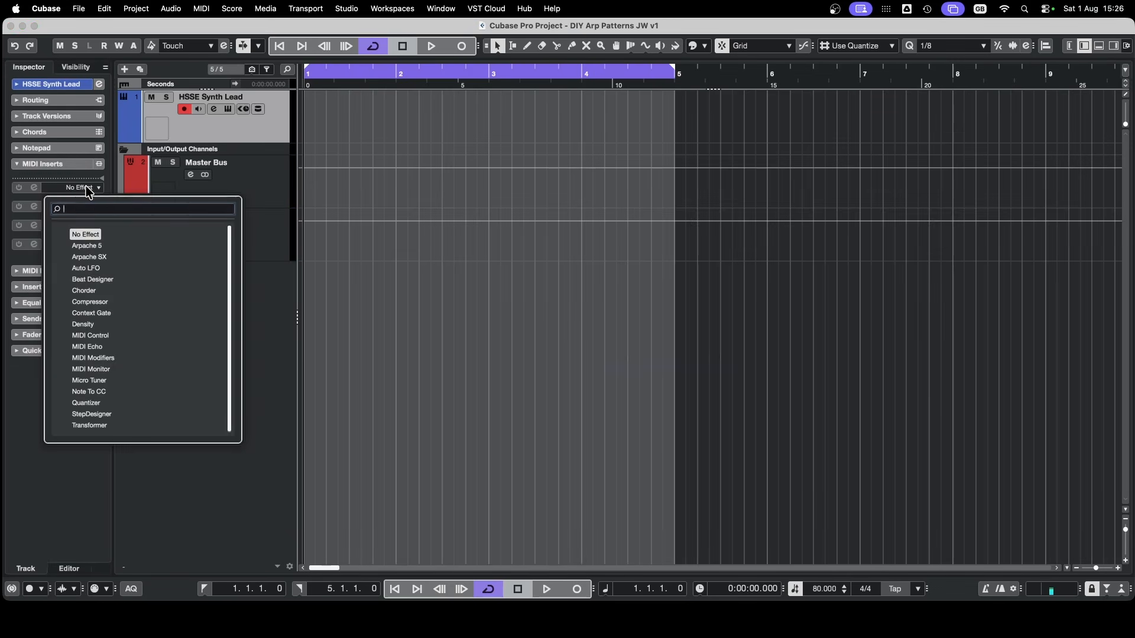
{"action": "left_click", "coordinate": [86, 246]}
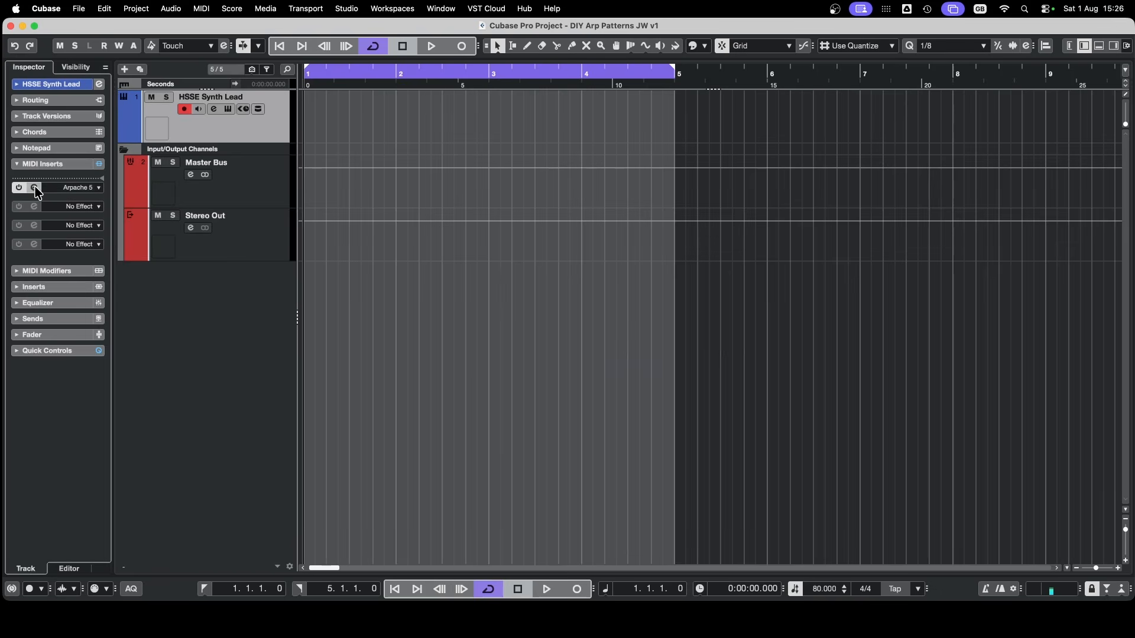
{"action": "left_click_drag", "start_coordinate": [484, 255], "coordinate": [408, 201]}
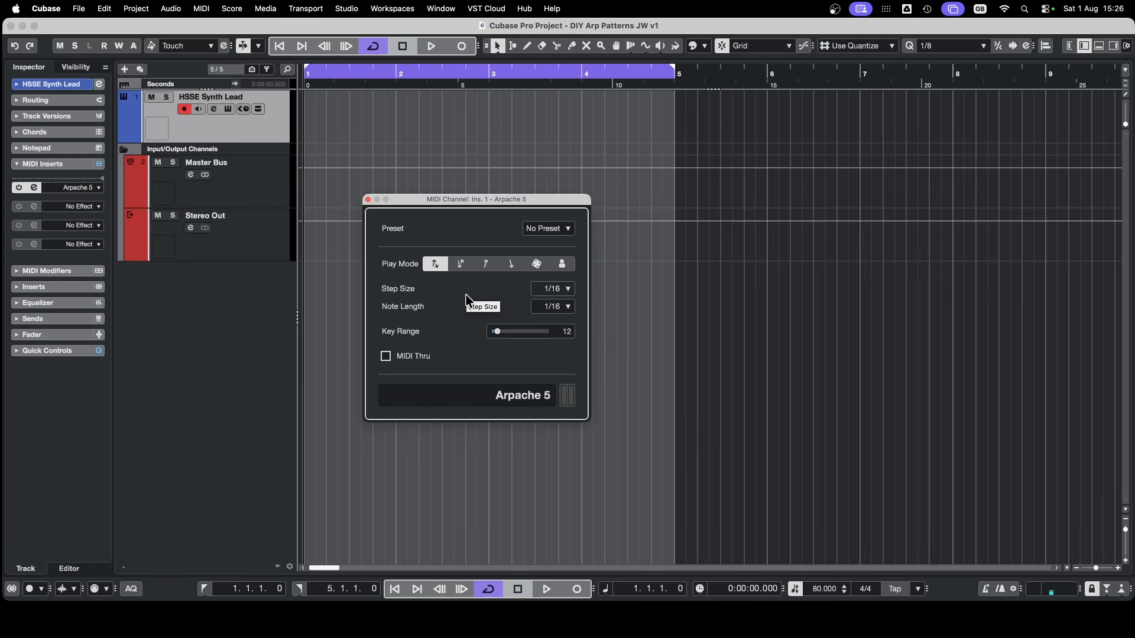
{"action": "left_click_drag", "start_coordinate": [456, 200], "coordinate": [454, 200]}
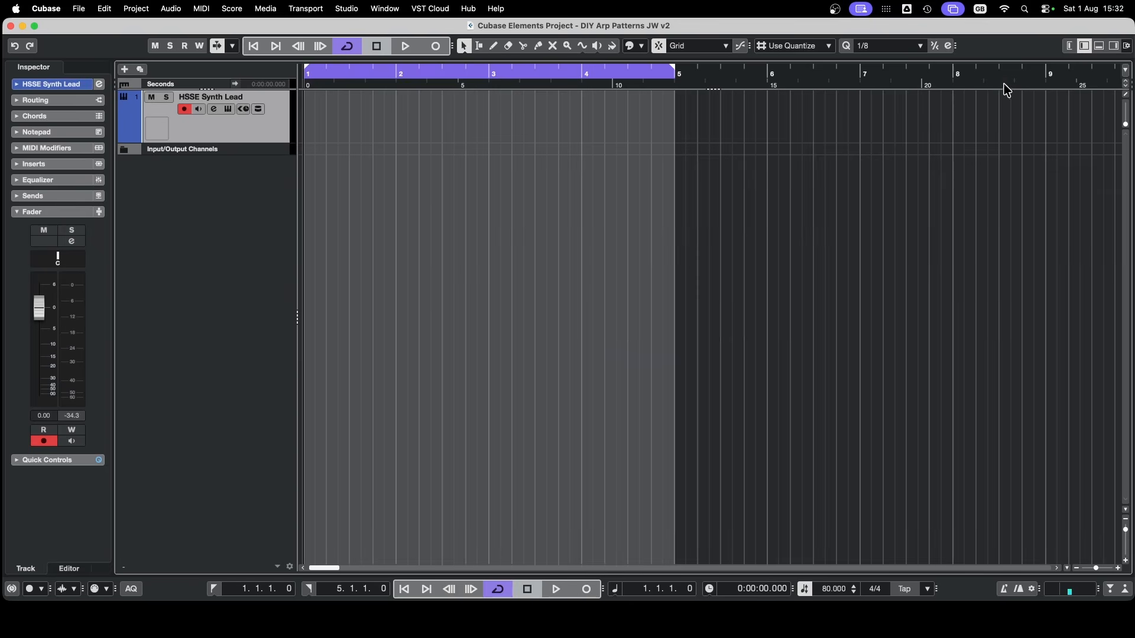
Step: Show the Chord Pads and browse the list of available chord pad presets, then dismiss it
{"action": "left_click", "coordinate": [1099, 45]}
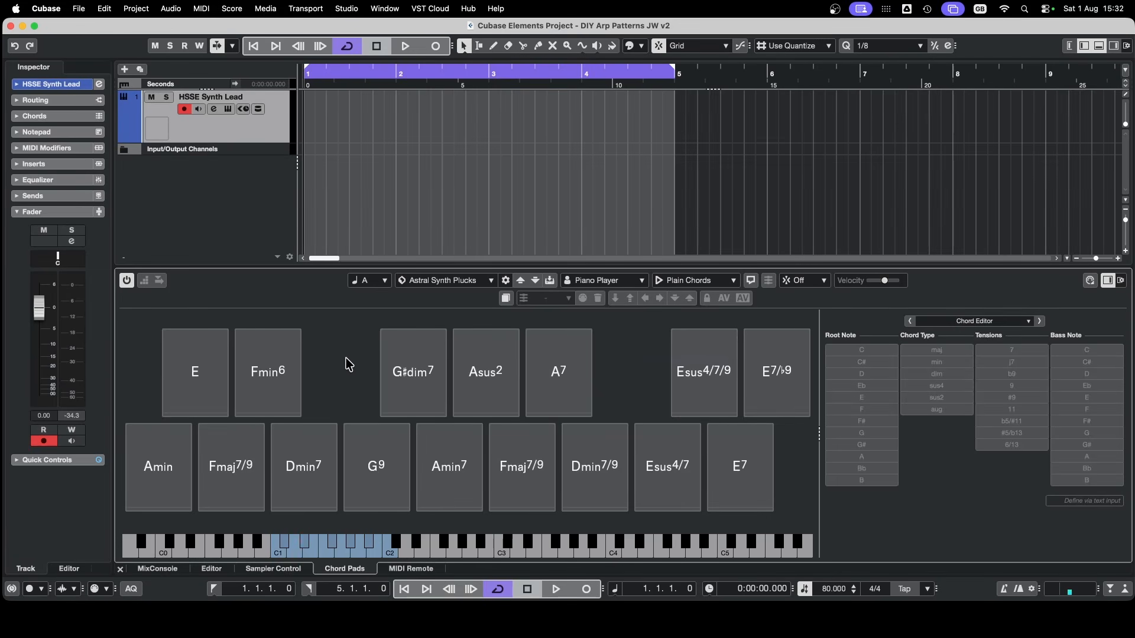
{"action": "left_click", "coordinate": [461, 280]}
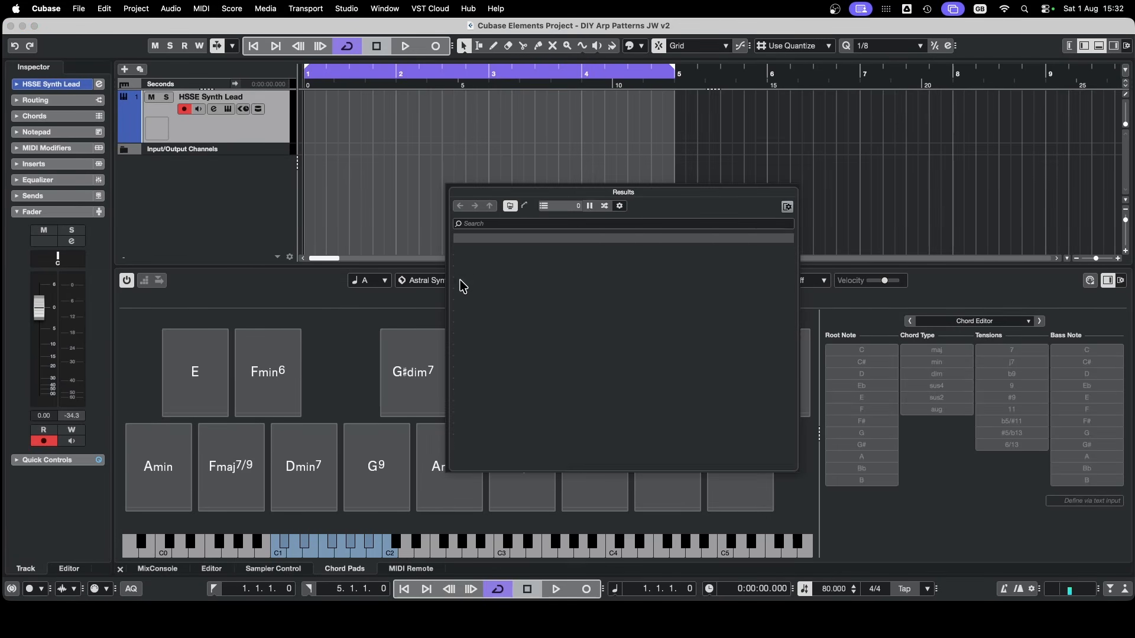
{"action": "scroll", "coordinate": [511, 302], "scroll_direction": "down", "scroll_amount": 5}
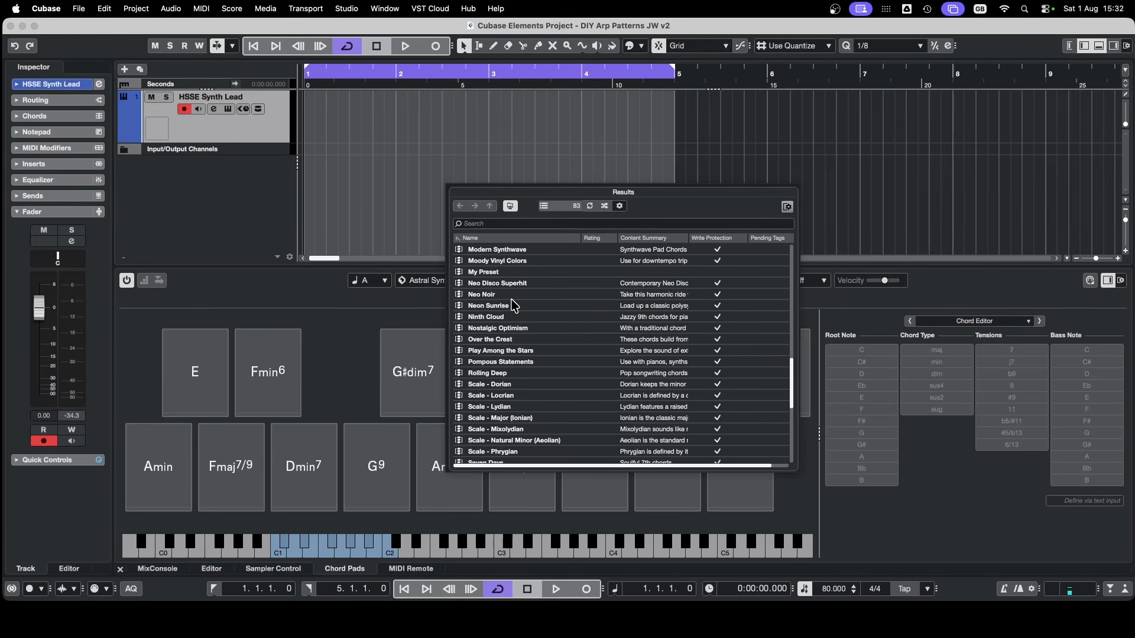
{"action": "left_click", "coordinate": [251, 296]}
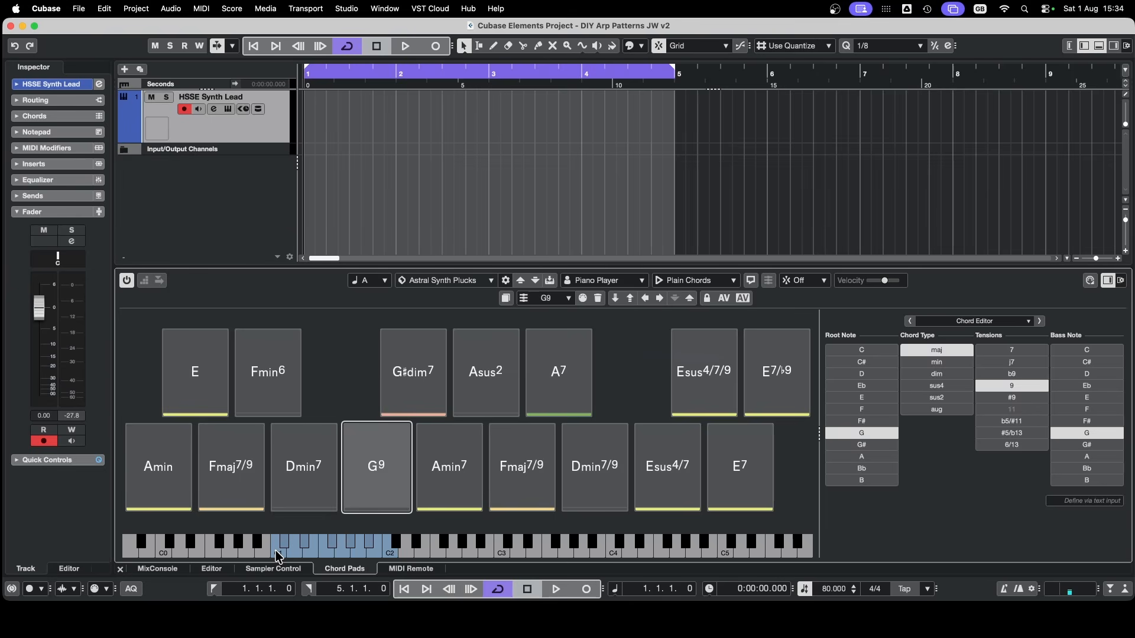
Step: Audition several chord pads, including E, Amin, G9, Amin7, Dmin7/9 and E7/b9
{"action": "left_click", "coordinate": [595, 465]}
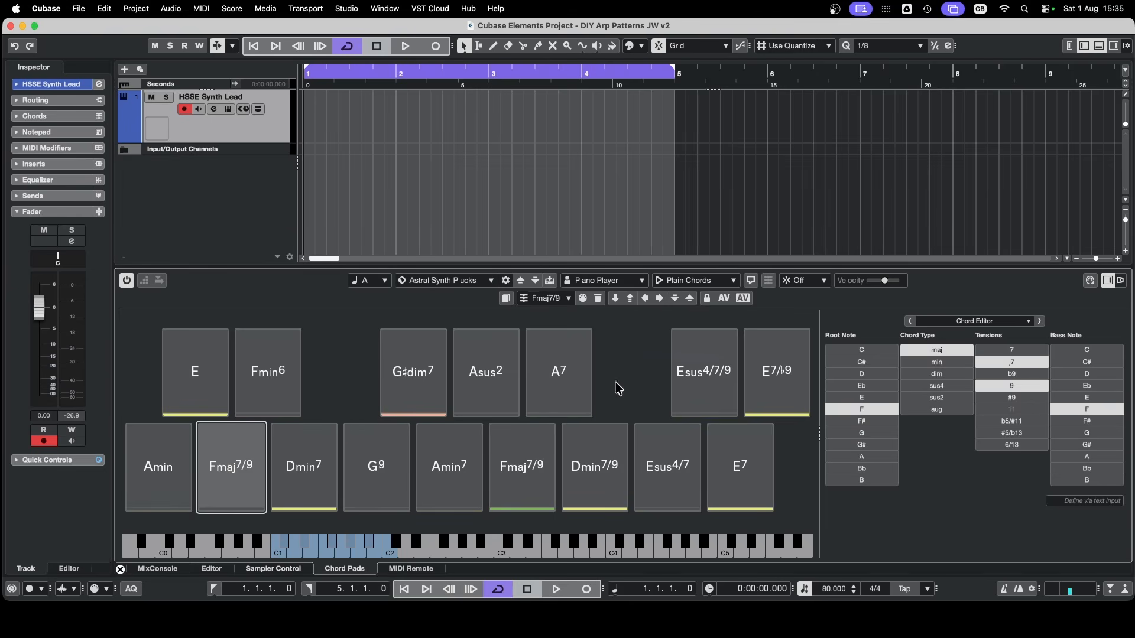
{"action": "left_click", "coordinate": [197, 378]}
{"action": "left_click", "coordinate": [147, 454]}
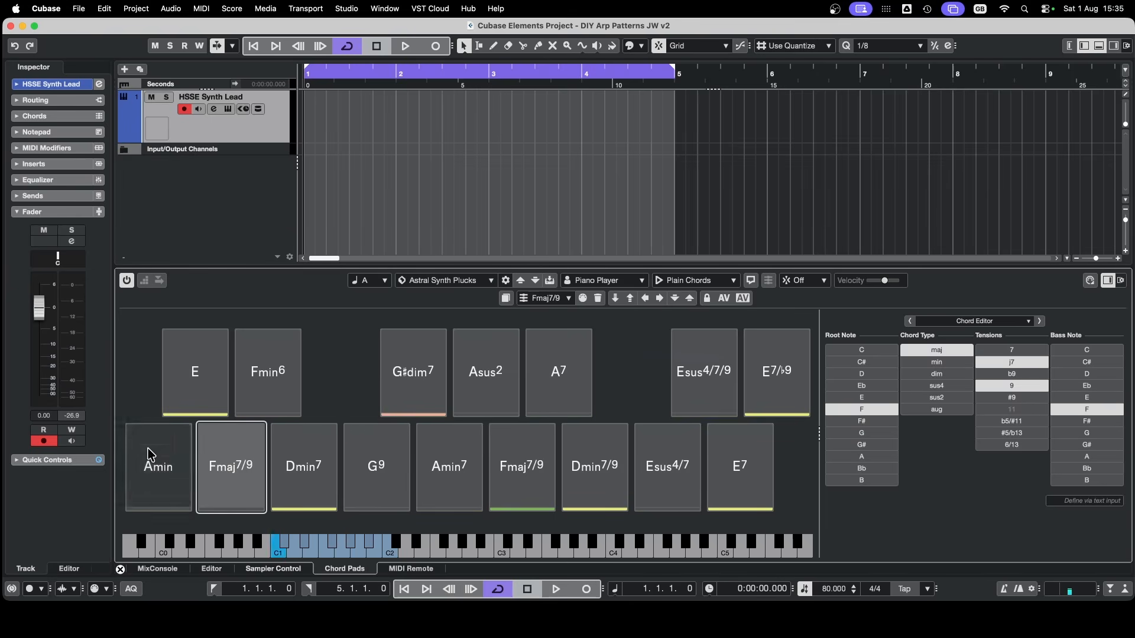
{"action": "left_click", "coordinate": [376, 466]}
{"action": "left_click", "coordinate": [460, 460]}
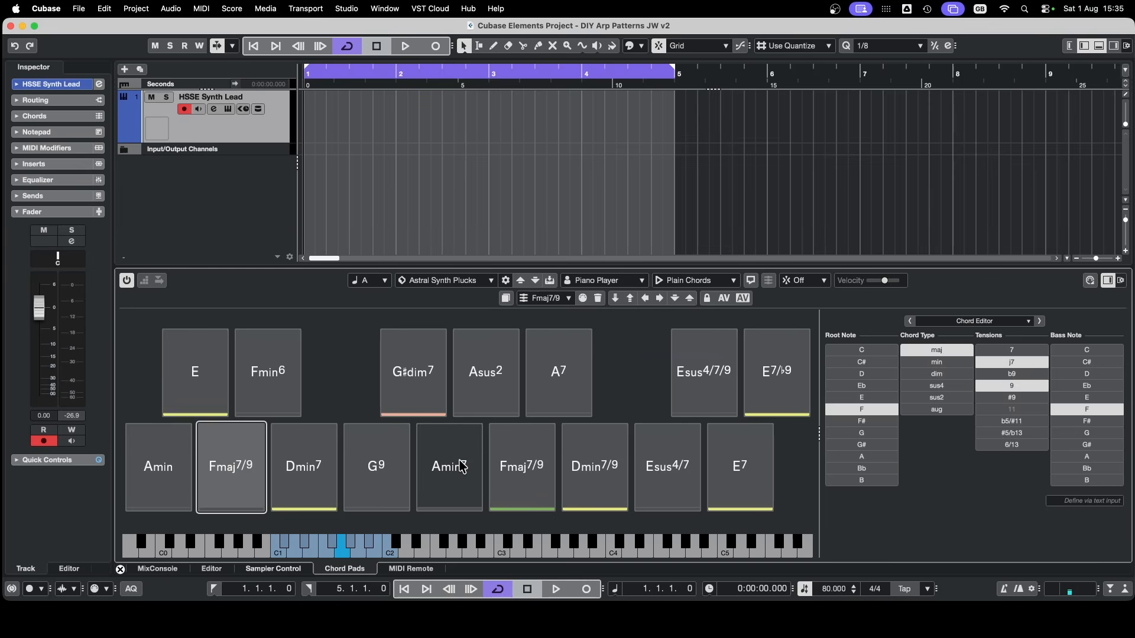
{"action": "left_click", "coordinate": [595, 467]}
{"action": "left_click", "coordinate": [759, 365]}
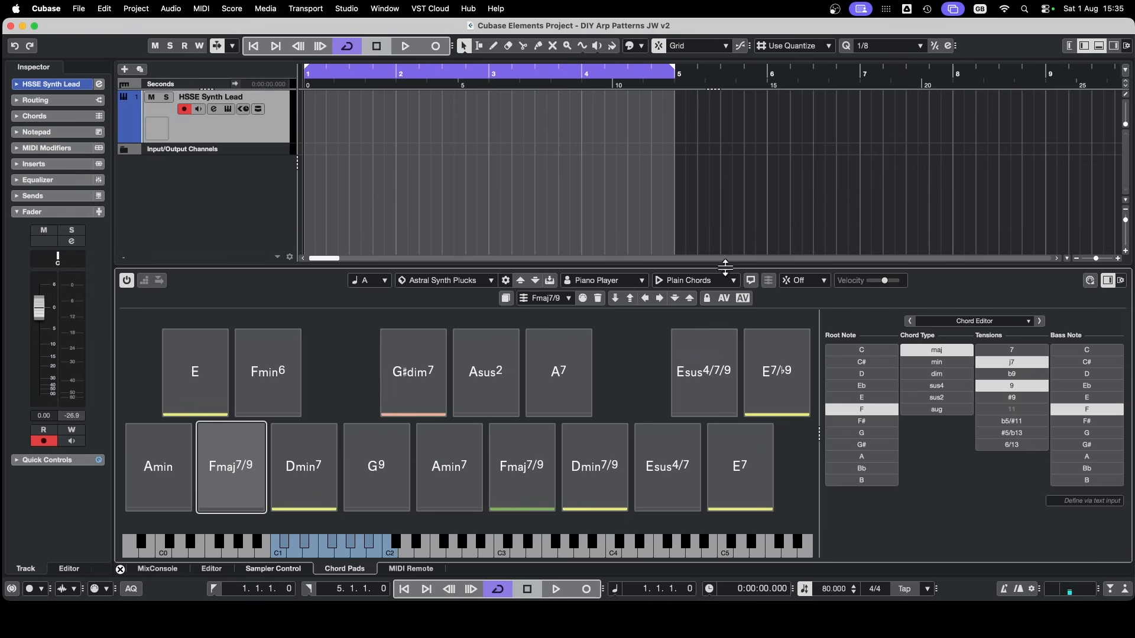
{"action": "right_click", "coordinate": [709, 296]}
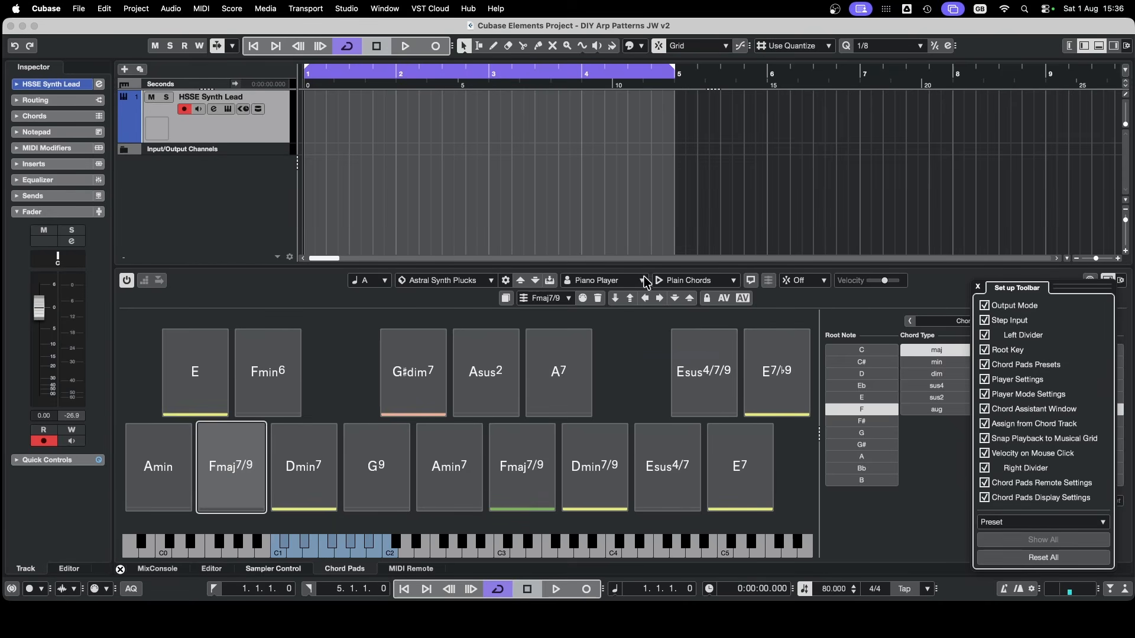
{"action": "left_click", "coordinate": [942, 285]}
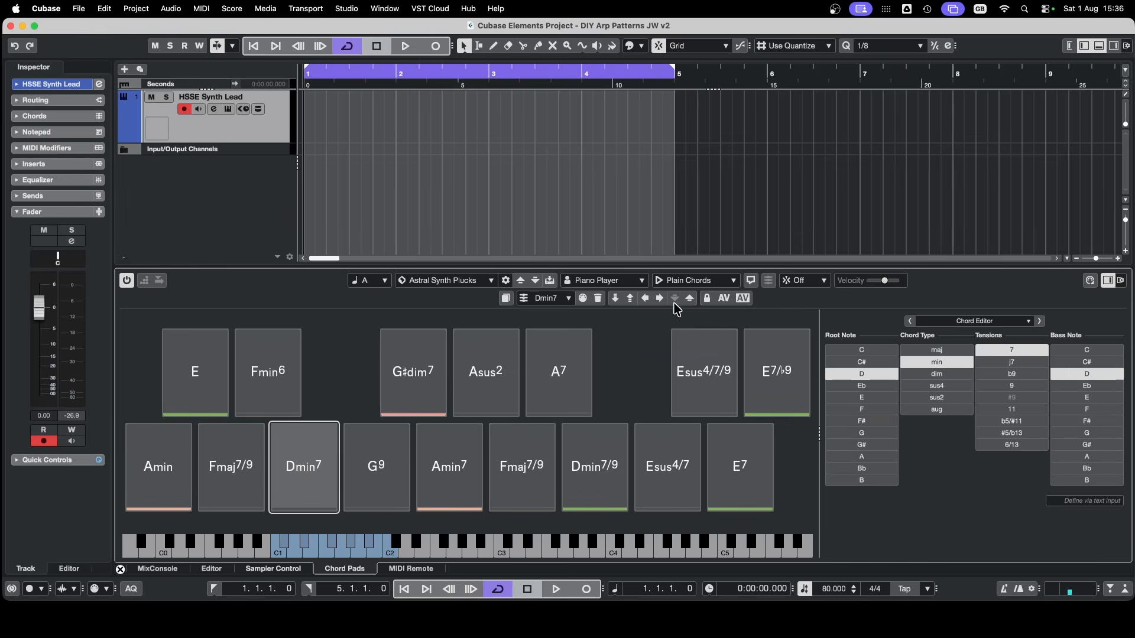
Step: Switch the chord pads' player mode to Pattern with the Analog Synth Arps preset, and audition the Amin and Fmaj7/9 pads
{"action": "left_click", "coordinate": [689, 284]}
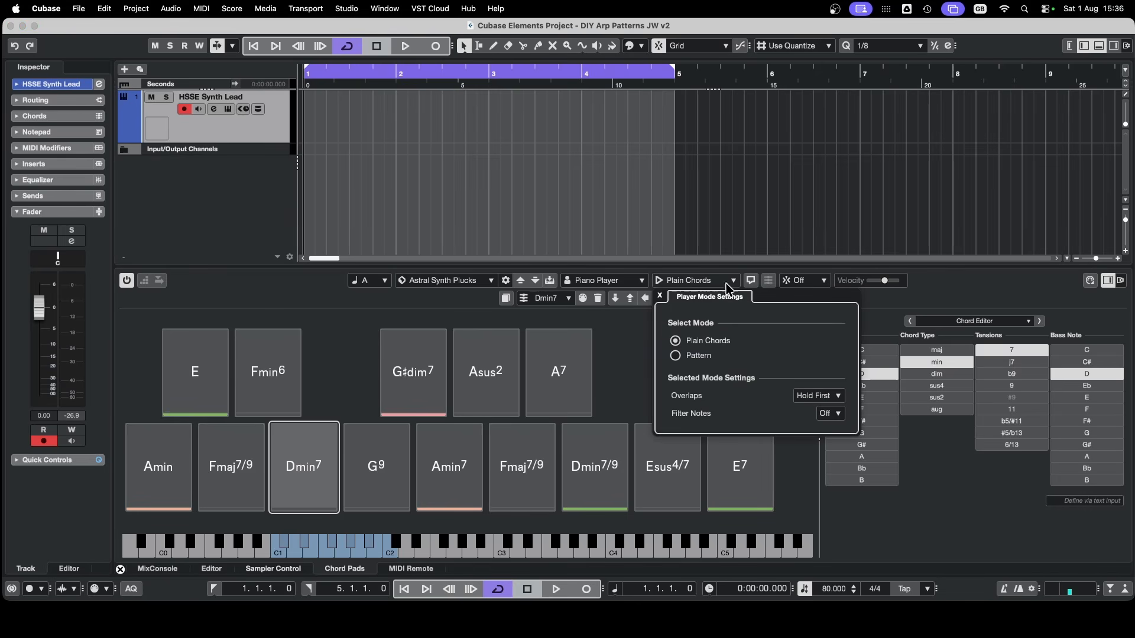
{"action": "left_click", "coordinate": [676, 356]}
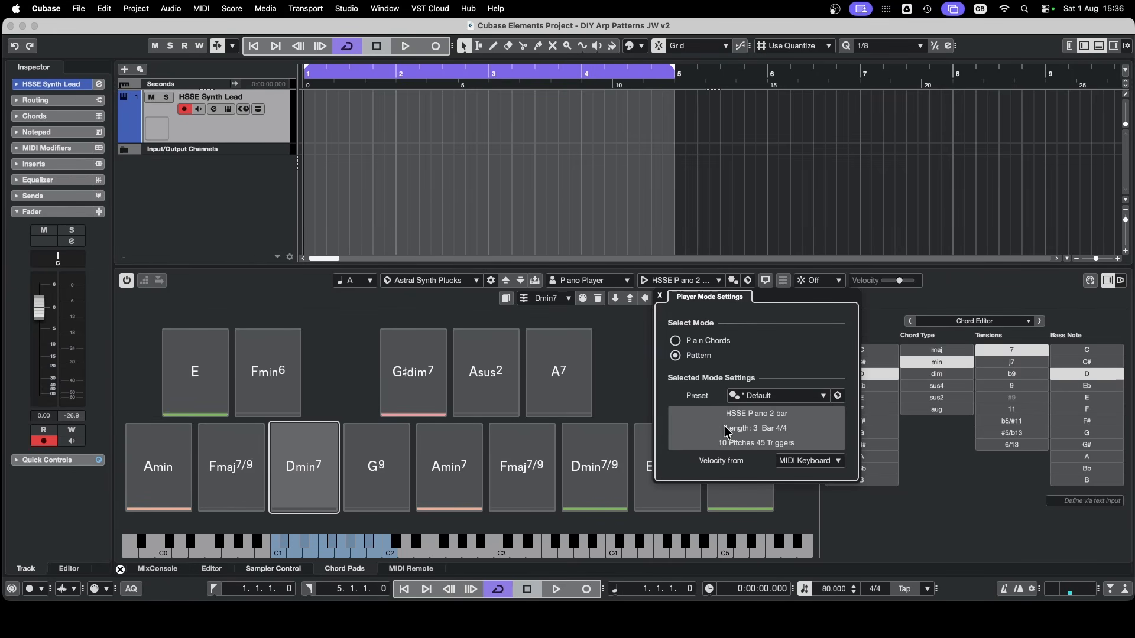
{"action": "left_click", "coordinate": [766, 401]}
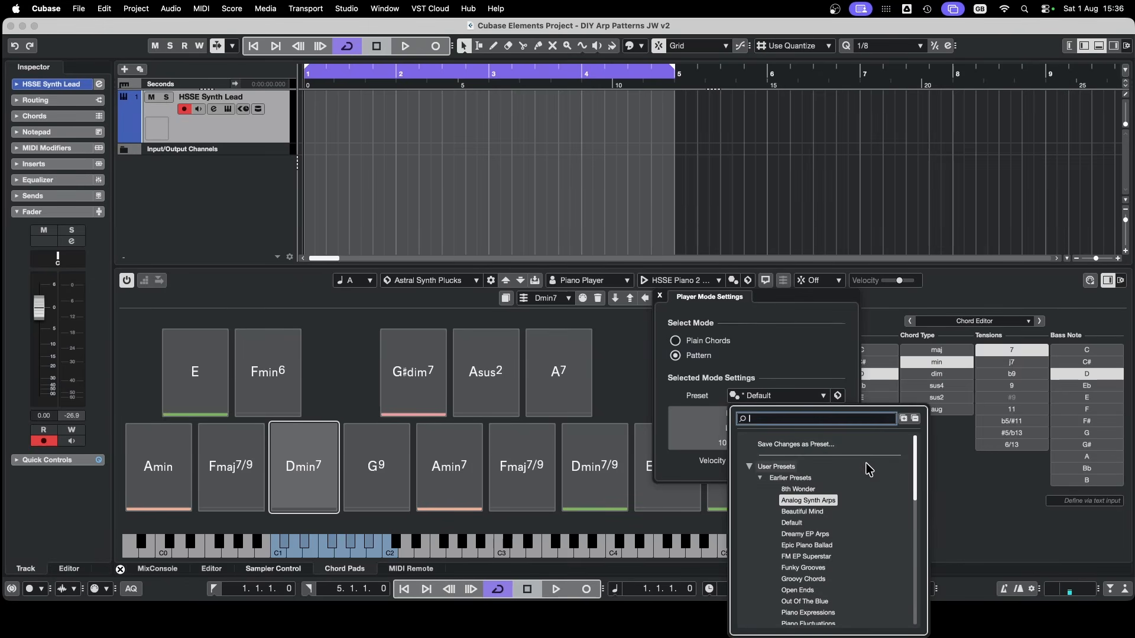
{"action": "left_click", "coordinate": [799, 502]}
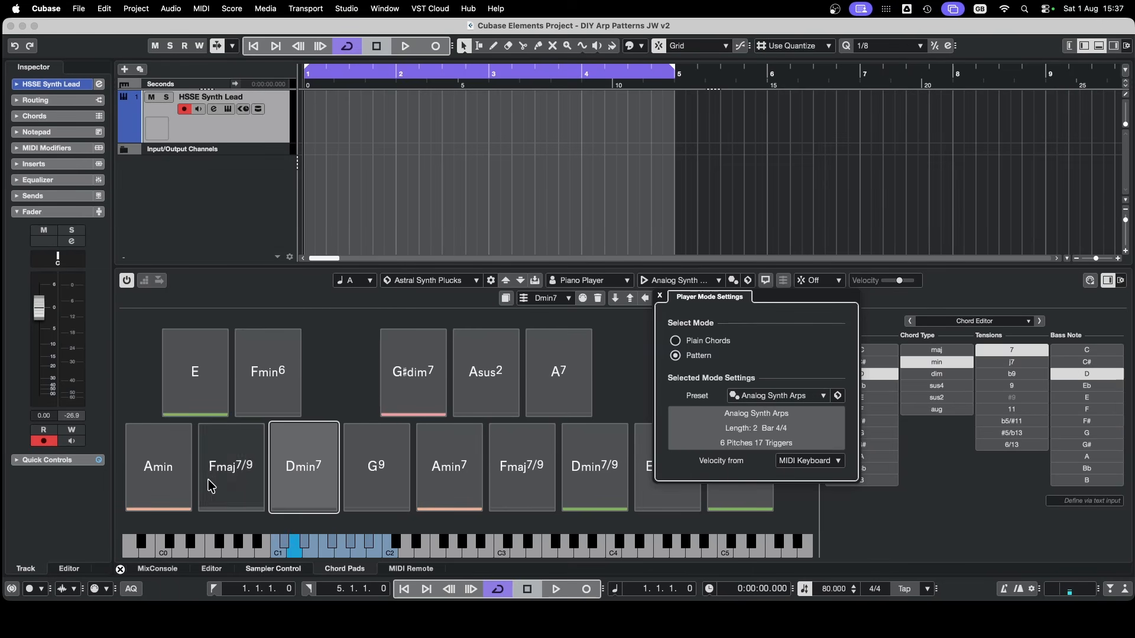
{"action": "left_click", "coordinate": [159, 488]}
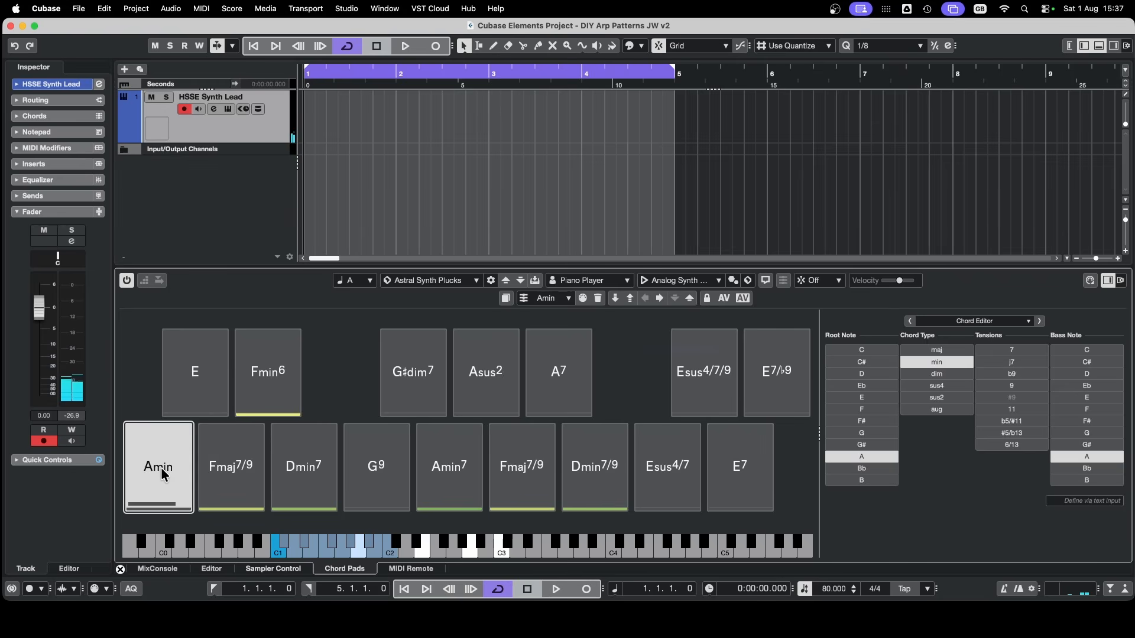
{"action": "left_click", "coordinate": [239, 474]}
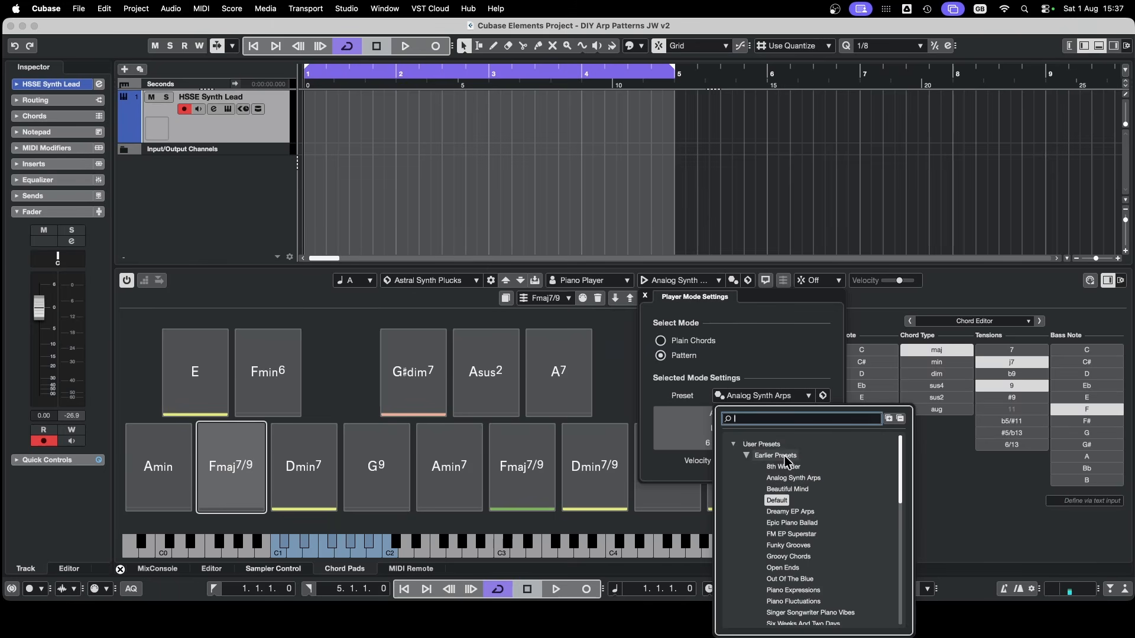
Step: Look through the pattern presets for the chord pads without choosing one, and close the player mode settings
{"action": "scroll", "coordinate": [792, 514], "scroll_direction": "down", "scroll_amount": 3}
{"action": "scroll", "coordinate": [791, 514], "scroll_direction": "up", "scroll_amount": 5}
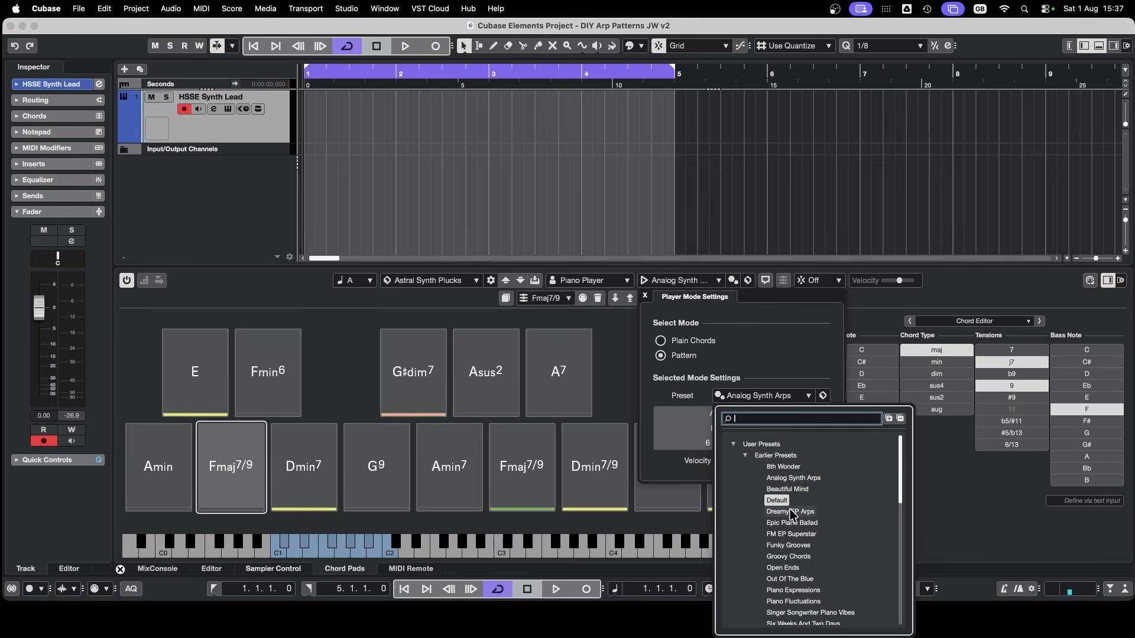
{"action": "left_click", "coordinate": [789, 356]}
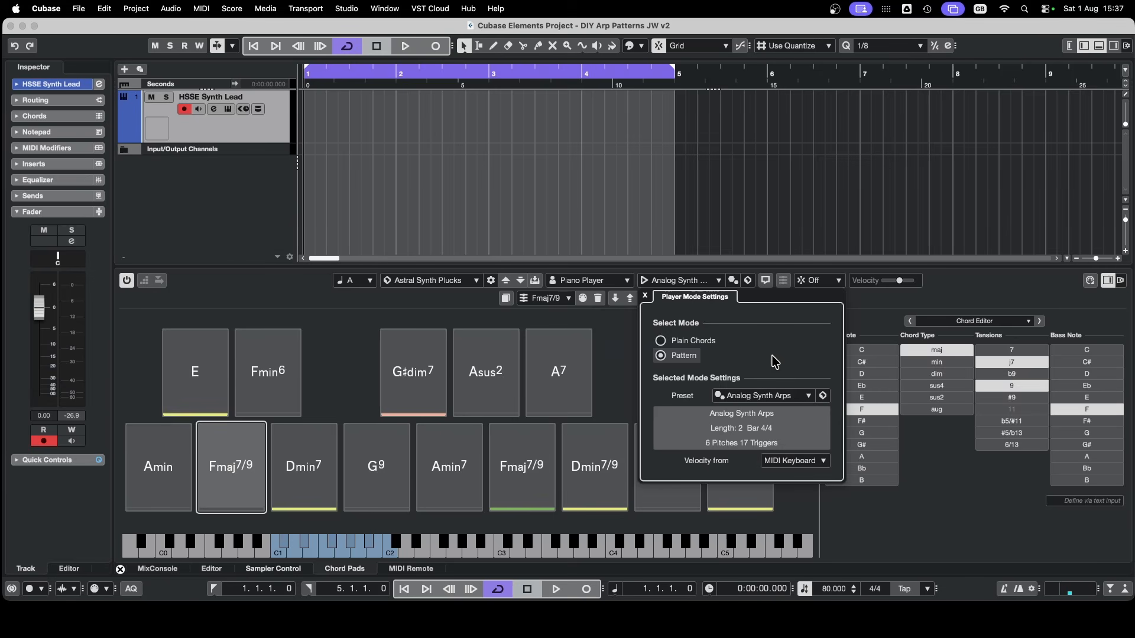
{"action": "left_click", "coordinate": [645, 296]}
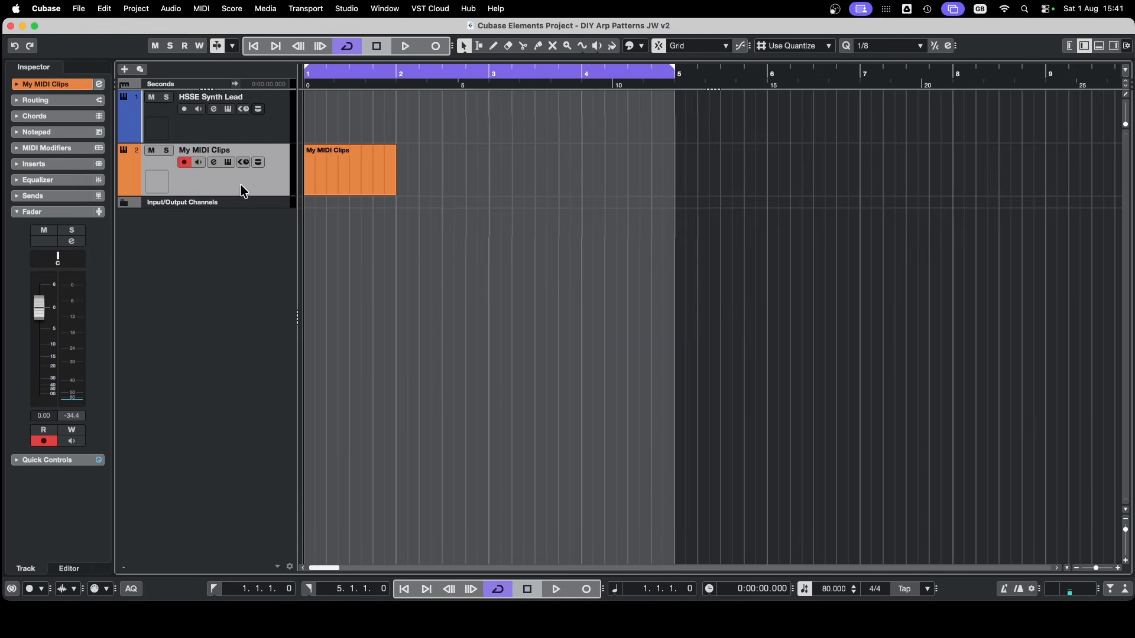
Step: Draw an empty two-bar MIDI part from bar 3 to bar 5 on the My MIDI Clips track
{"action": "left_click", "coordinate": [354, 177]}
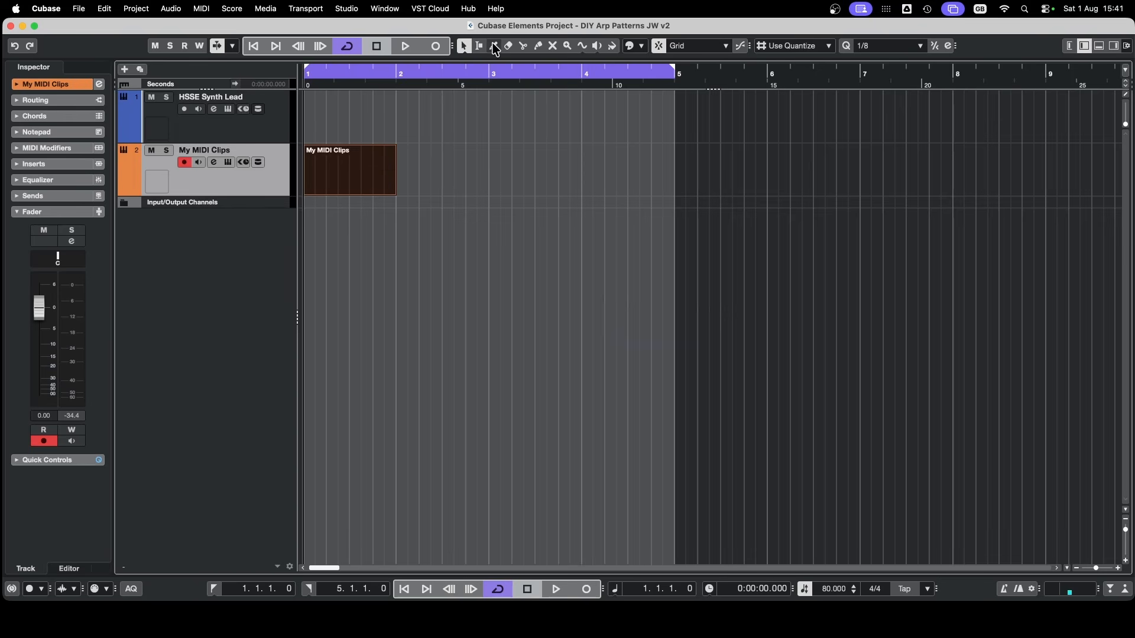
{"action": "left_click", "coordinate": [494, 45]}
{"action": "left_click_drag", "start_coordinate": [499, 154], "coordinate": [672, 166]}
{"action": "key", "text": "1"}
Step: Open the one-bar clip at bar 1 for note editing, activate the Draw tool and set the quantize value to 1/16
{"action": "left_click", "coordinate": [361, 180]}
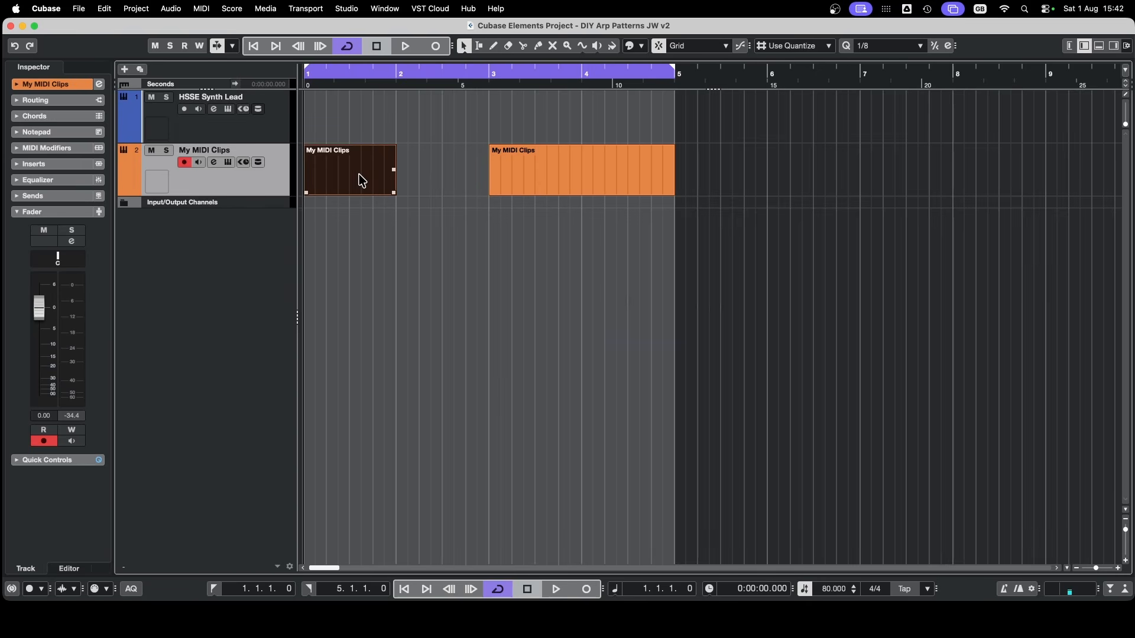
{"action": "double_click", "coordinate": [361, 180]}
{"action": "left_click", "coordinate": [353, 189]}
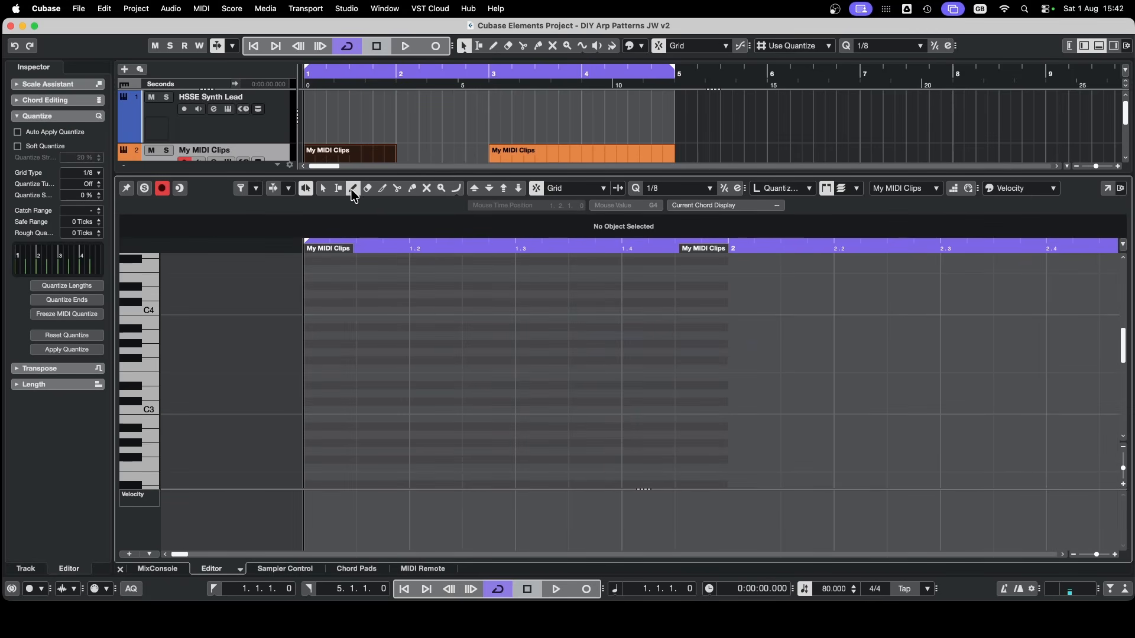
{"action": "left_click", "coordinate": [683, 189]}
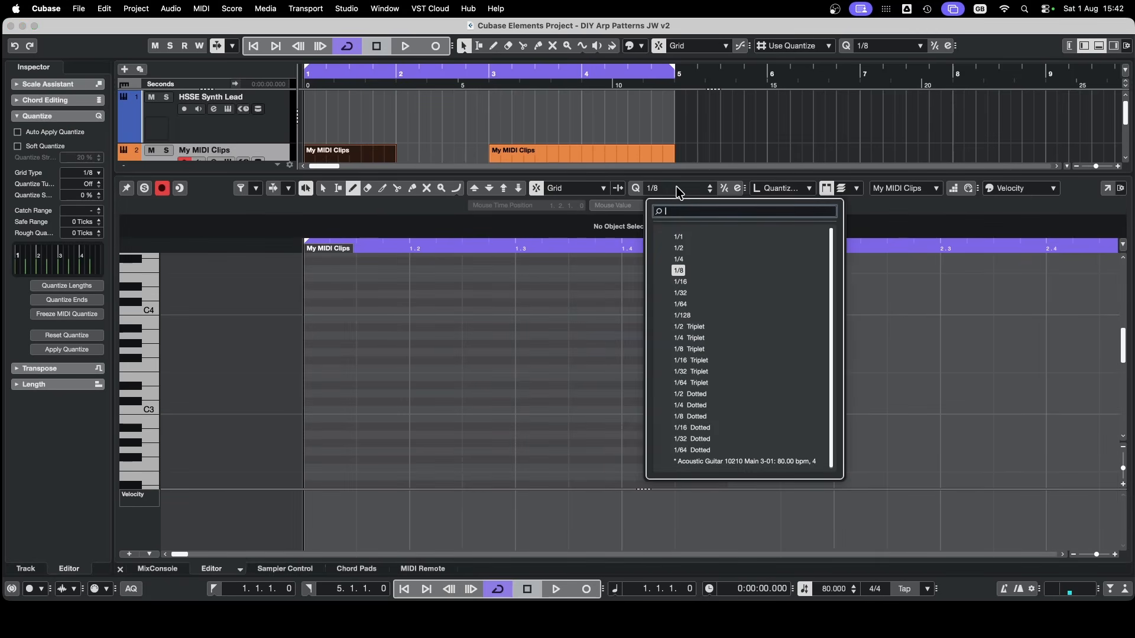
{"action": "left_click", "coordinate": [683, 282]}
Step: Draw sixteenth notes A2, C3, D3, E3, D3, B2, A2 and G2 on successive eighth-note positions in the one-bar clip and play them back
{"action": "left_click", "coordinate": [308, 436]}
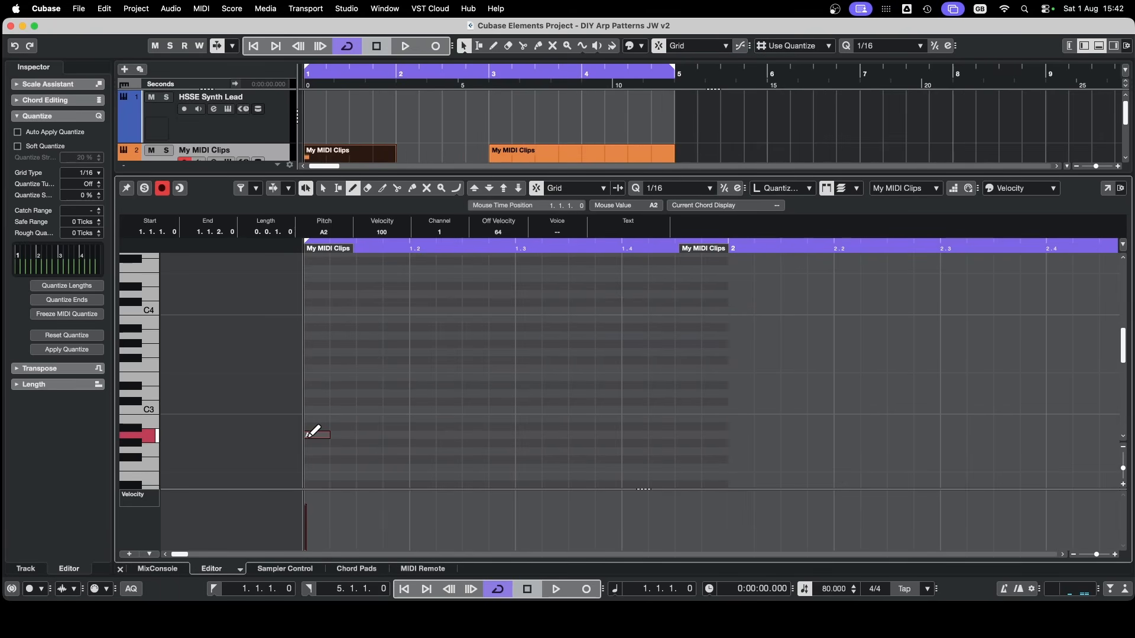
{"action": "left_click", "coordinate": [361, 410]}
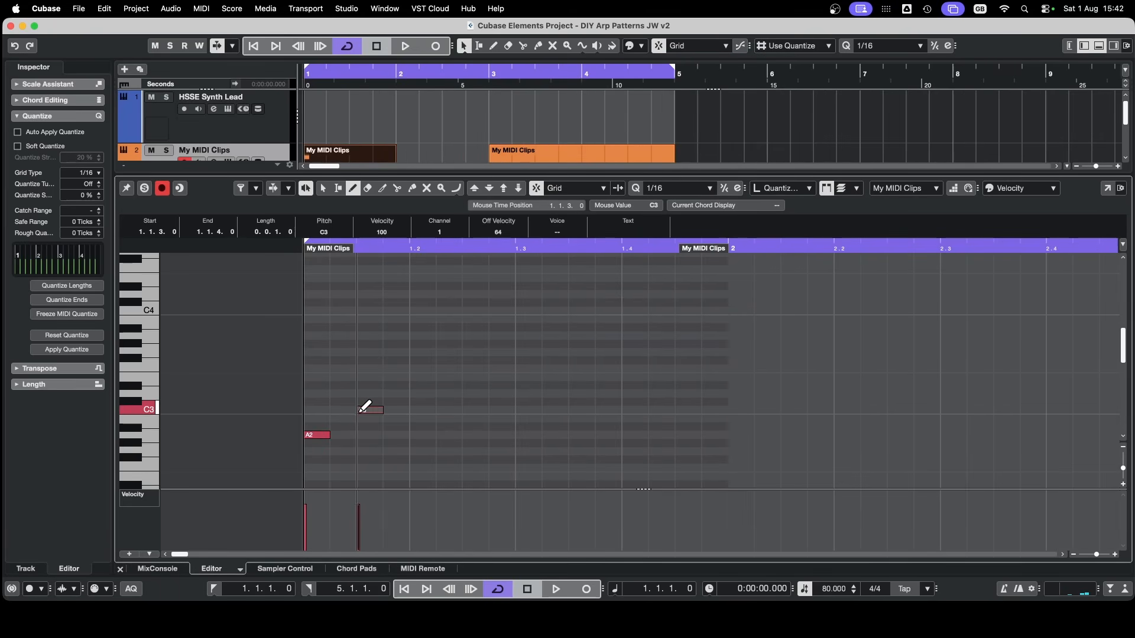
{"action": "left_click", "coordinate": [413, 394]}
{"action": "left_click", "coordinate": [466, 376]}
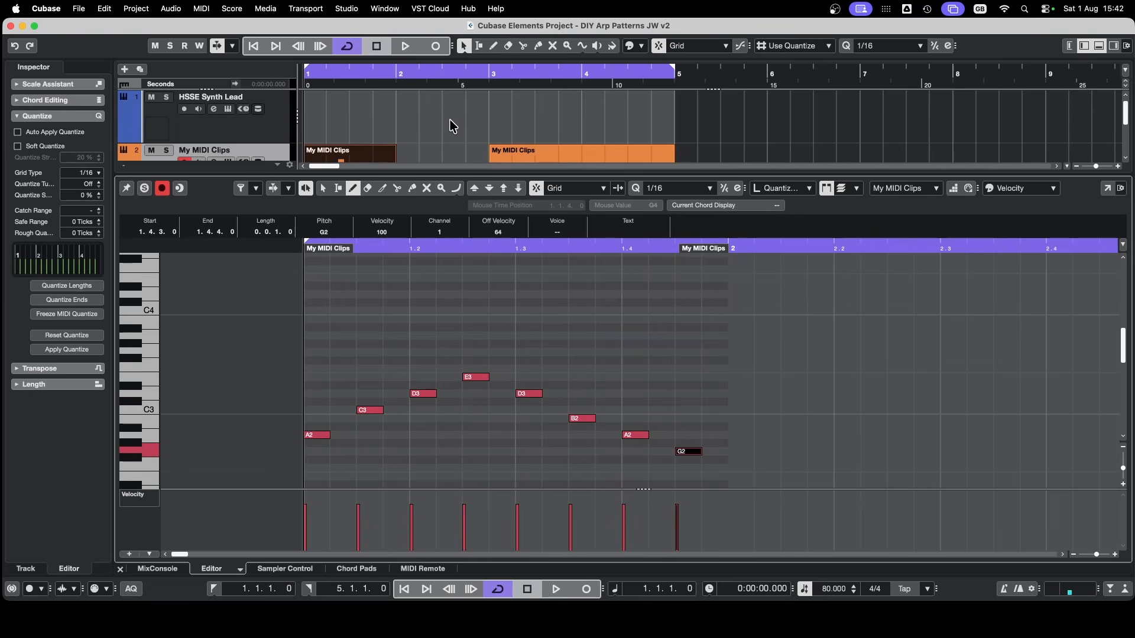
{"action": "key", "text": "space"}
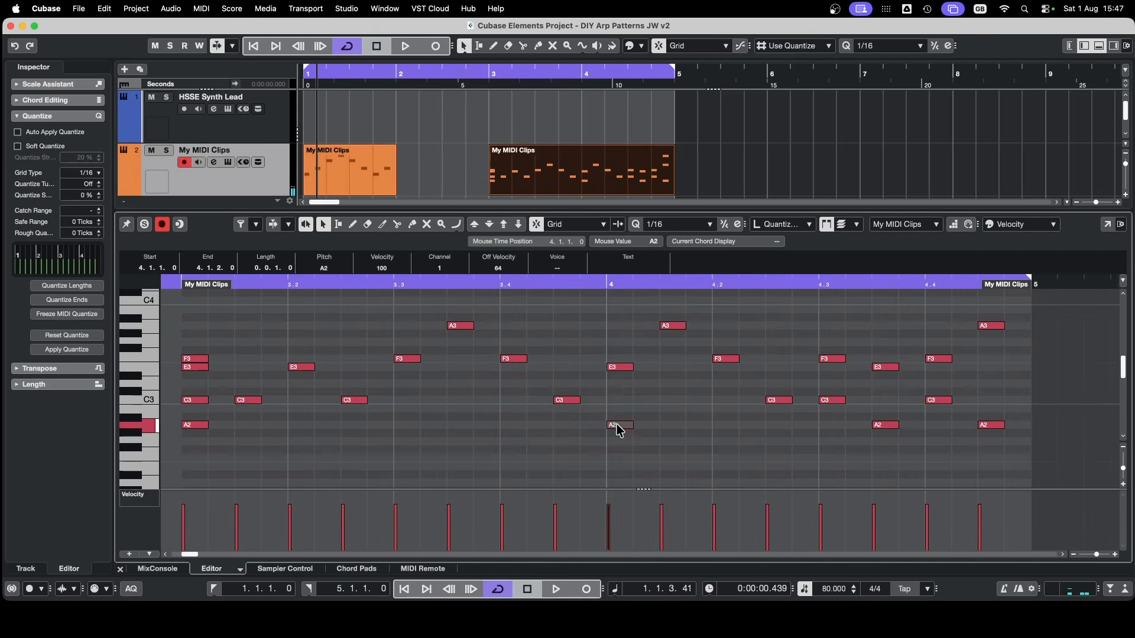
Step: Add C3 and F3 to the chord at the start of bar 4 in the two-bar clip
{"action": "left_click", "coordinate": [619, 400]}
{"action": "left_click", "coordinate": [620, 359]}
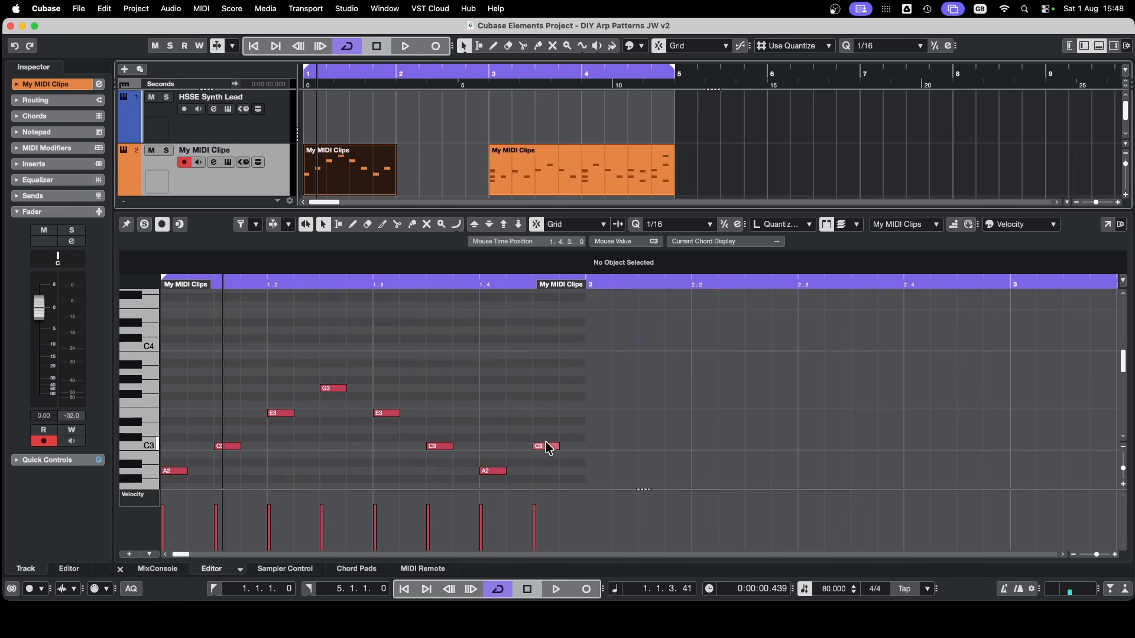
Step: Mute the My MIDI Clips track and select its one-bar clip at bar 1
{"action": "left_click", "coordinate": [629, 173]}
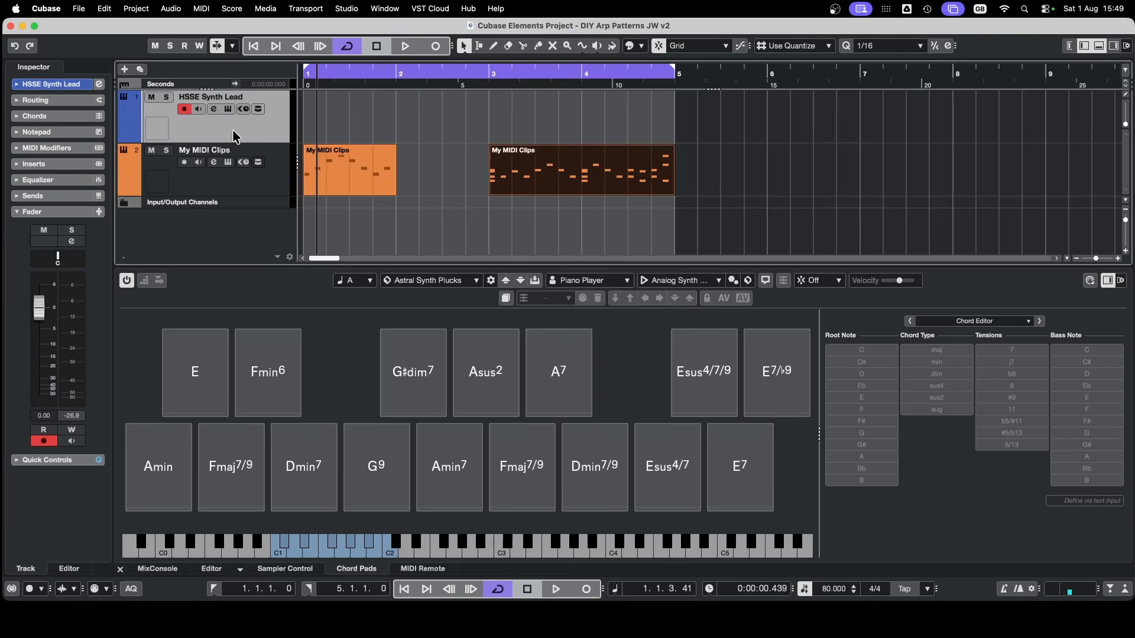
{"action": "left_click", "coordinate": [350, 177]}
{"action": "key", "text": "m"}
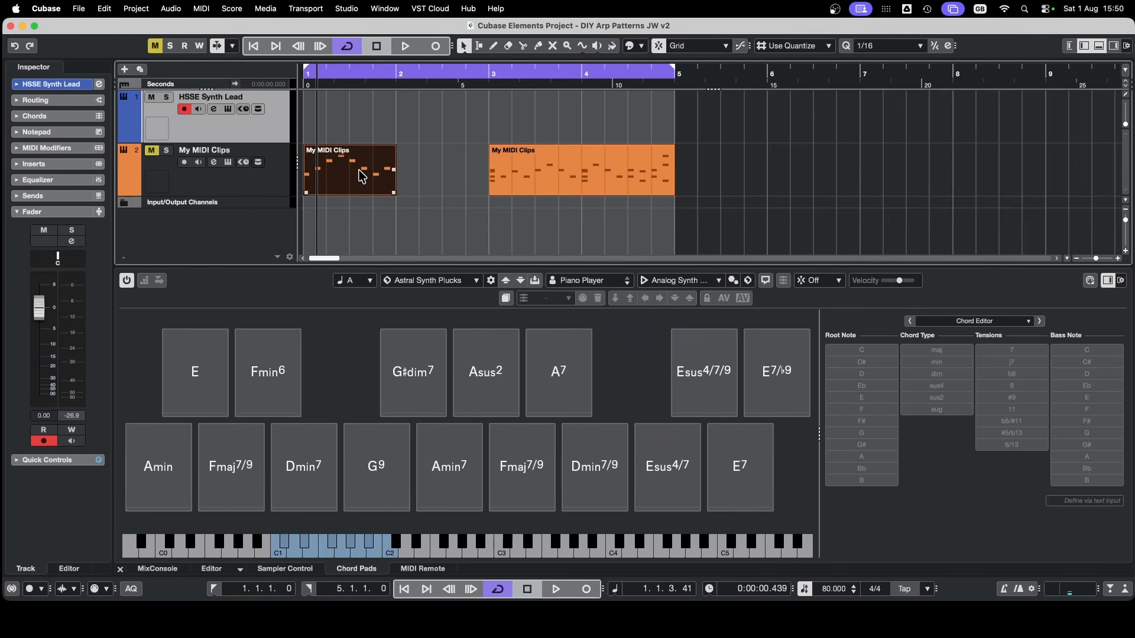
Step: Load the one-bar clip at bar 1 as the Chord Pads' pattern and audition the Amin pad and other chords with it
{"action": "left_click_drag", "start_coordinate": [359, 170], "coordinate": [707, 284]}
{"action": "left_click", "coordinate": [180, 393]}
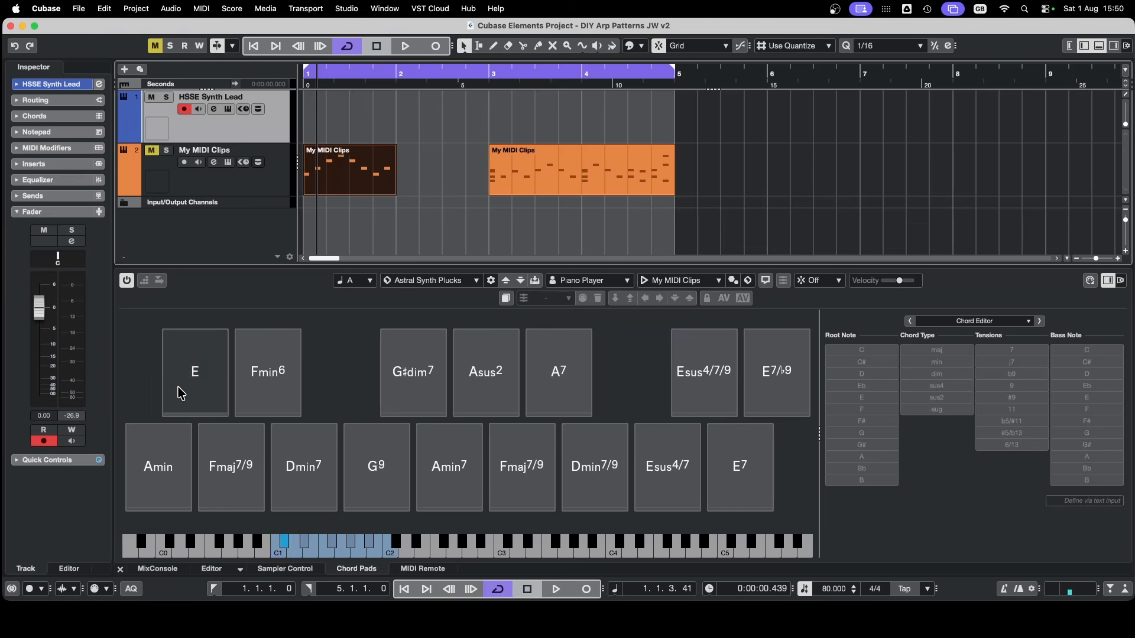
{"action": "left_click", "coordinate": [157, 471]}
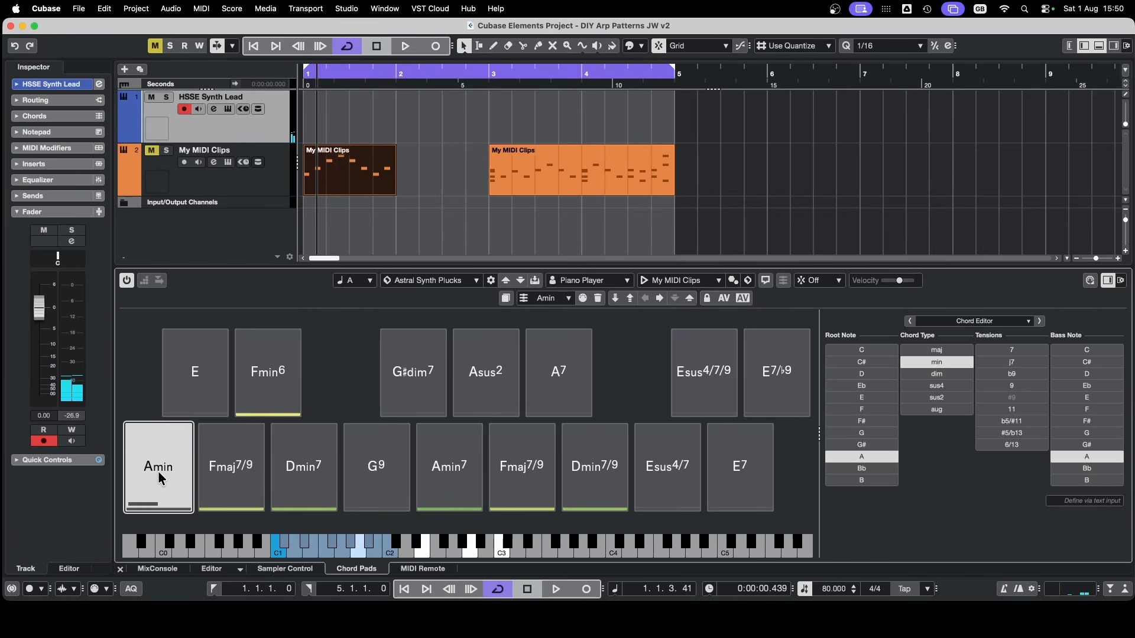
{"action": "left_click", "coordinate": [217, 465]}
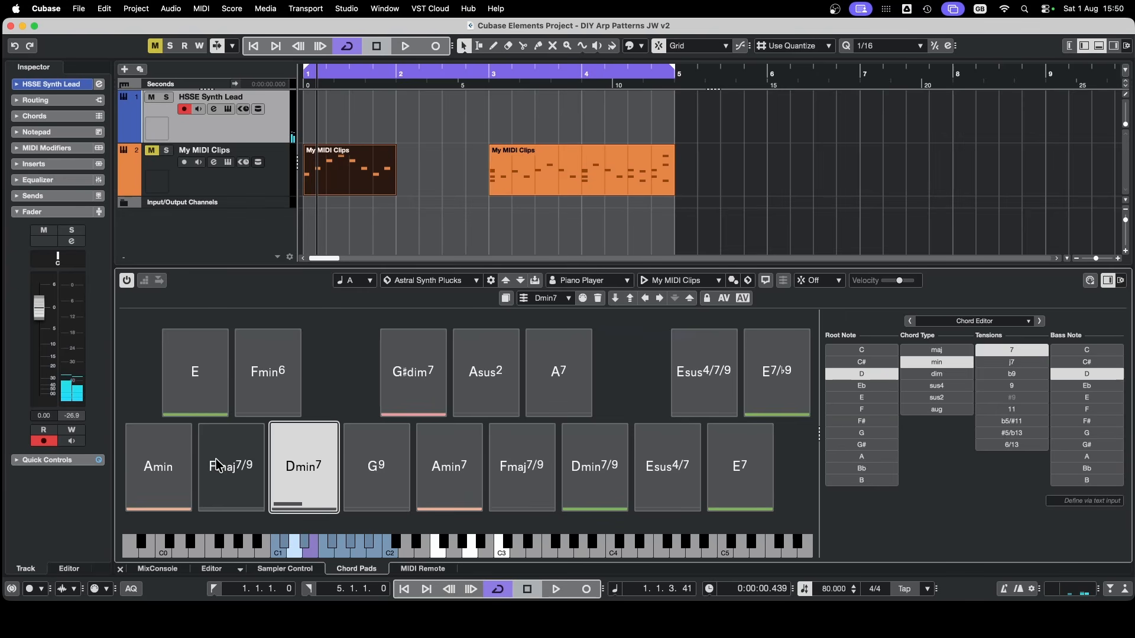
{"action": "left_click", "coordinate": [216, 465]}
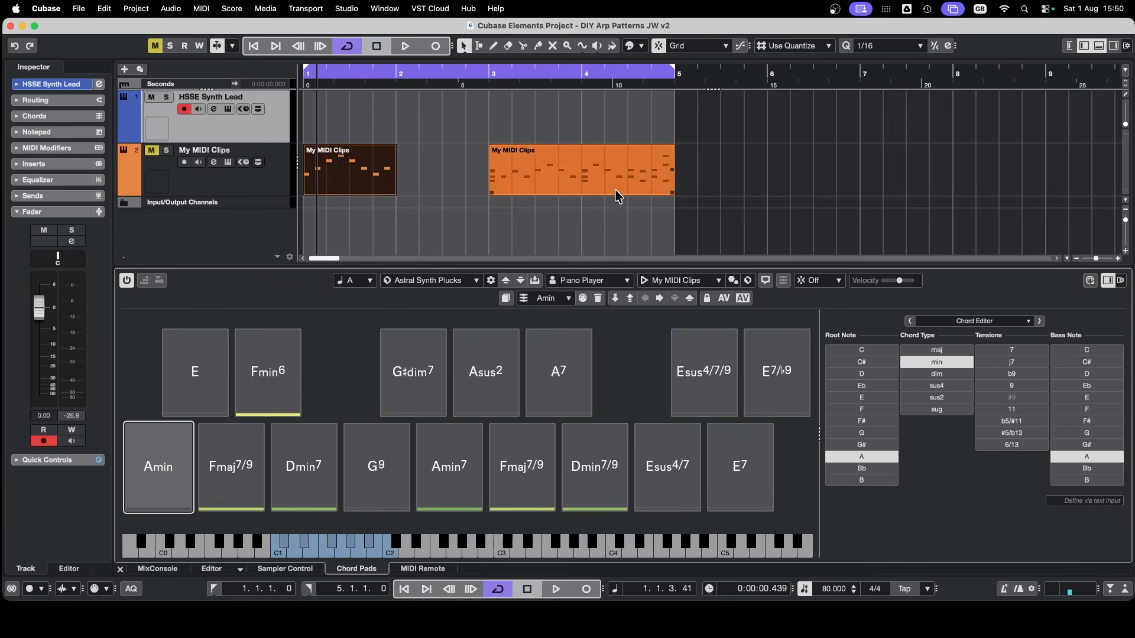
Step: Load the two-bar clip at bar 3 as the Chord Pads' pattern and audition several chords with it
{"action": "left_click", "coordinate": [580, 171]}
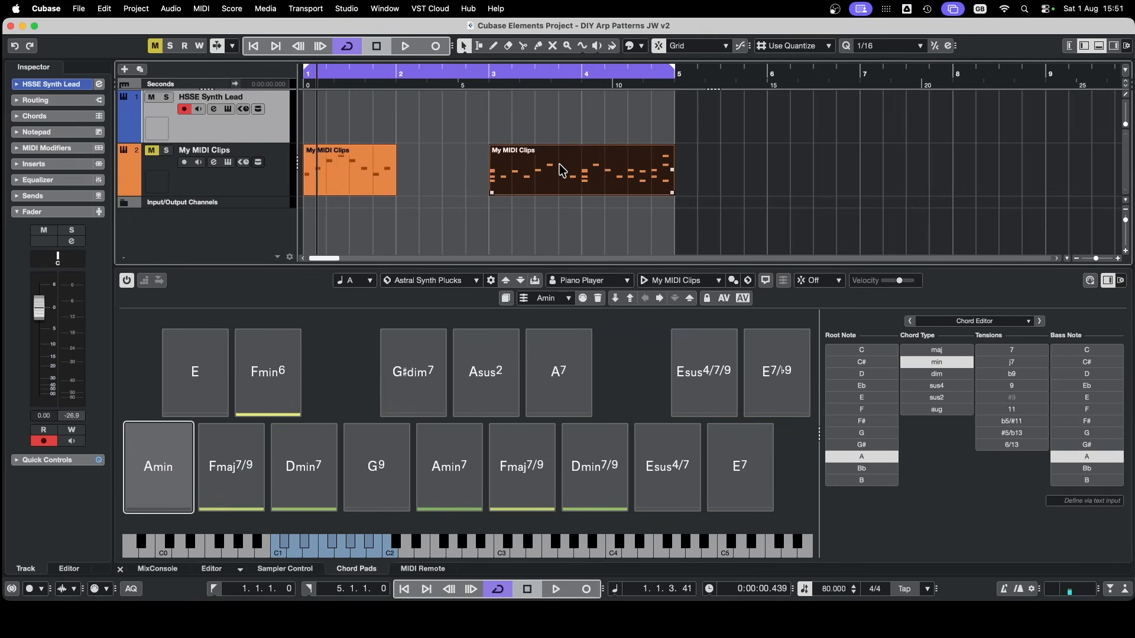
{"action": "left_click_drag", "start_coordinate": [560, 166], "coordinate": [654, 182]}
{"action": "left_click_drag", "start_coordinate": [654, 182], "coordinate": [692, 280]}
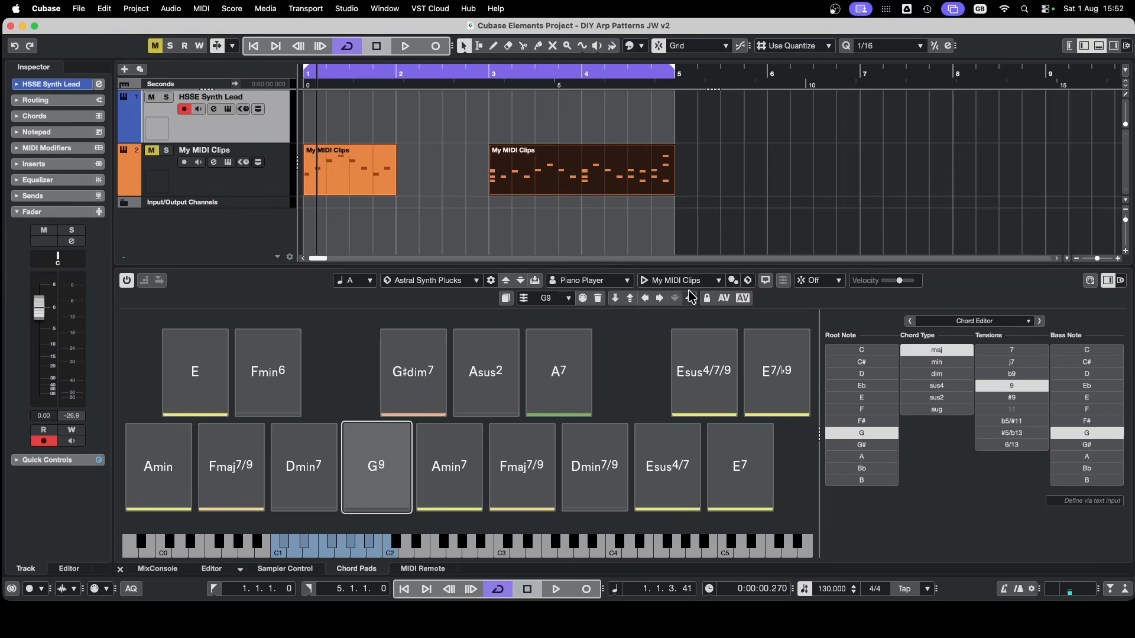
{"action": "left_click", "coordinate": [576, 493]}
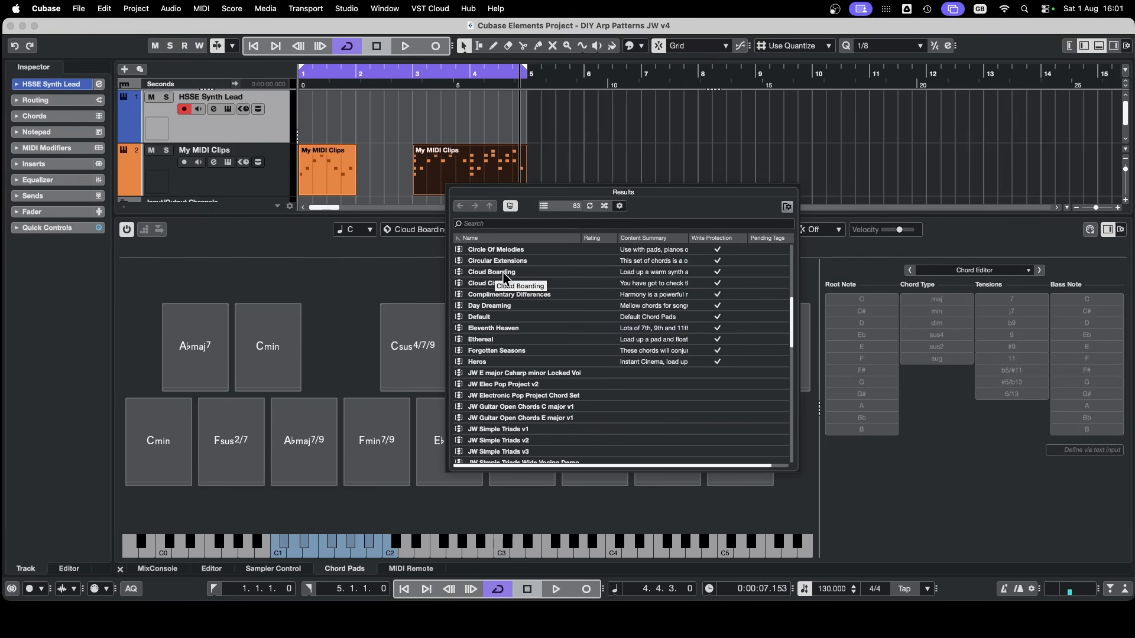
Step: Finish choosing the Cloud Boarding chord preset, load the two-bar clip at bar 3 as the pattern and audition the chords
{"action": "left_click", "coordinate": [258, 234]}
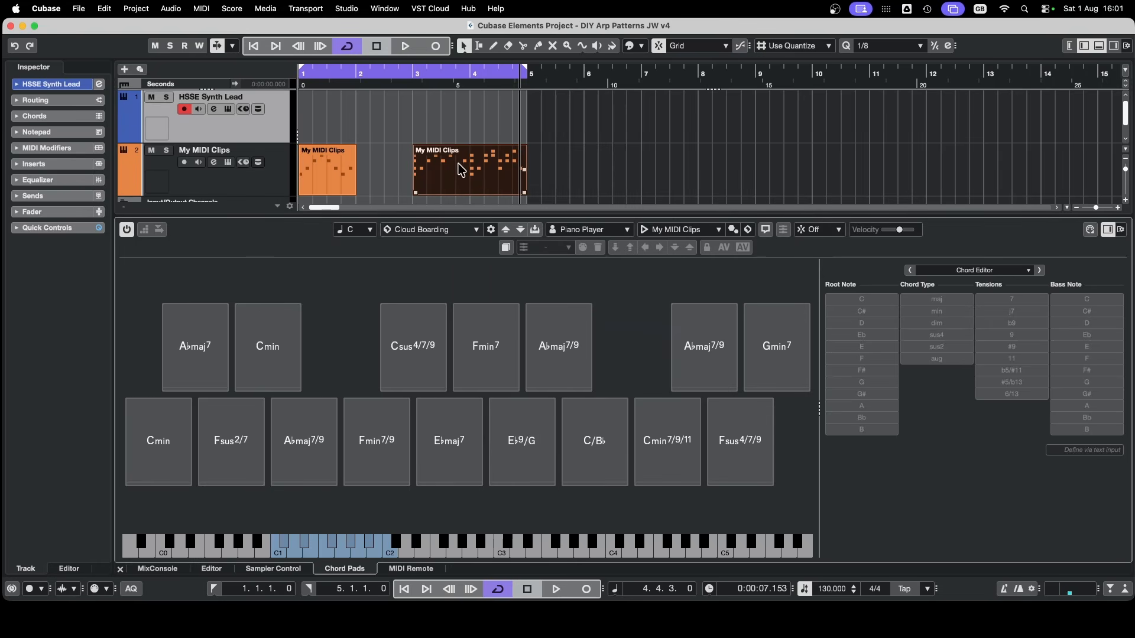
{"action": "left_click_drag", "start_coordinate": [460, 166], "coordinate": [681, 236]}
{"action": "scroll", "coordinate": [384, 156], "scroll_direction": "up", "scroll_amount": 1}
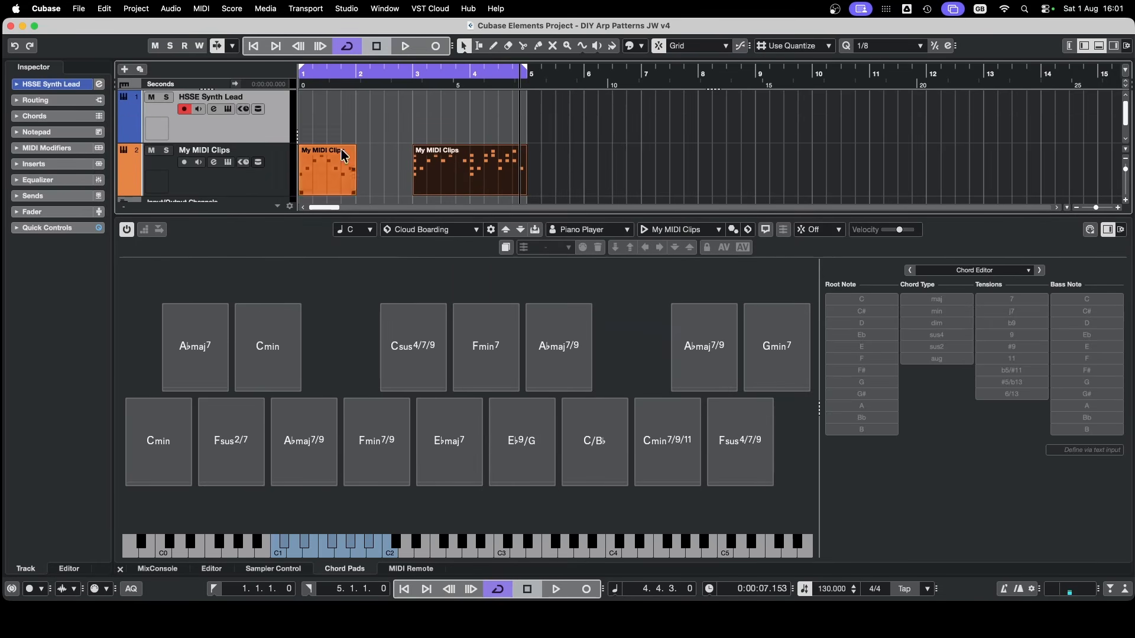
{"action": "left_click", "coordinate": [153, 457]}
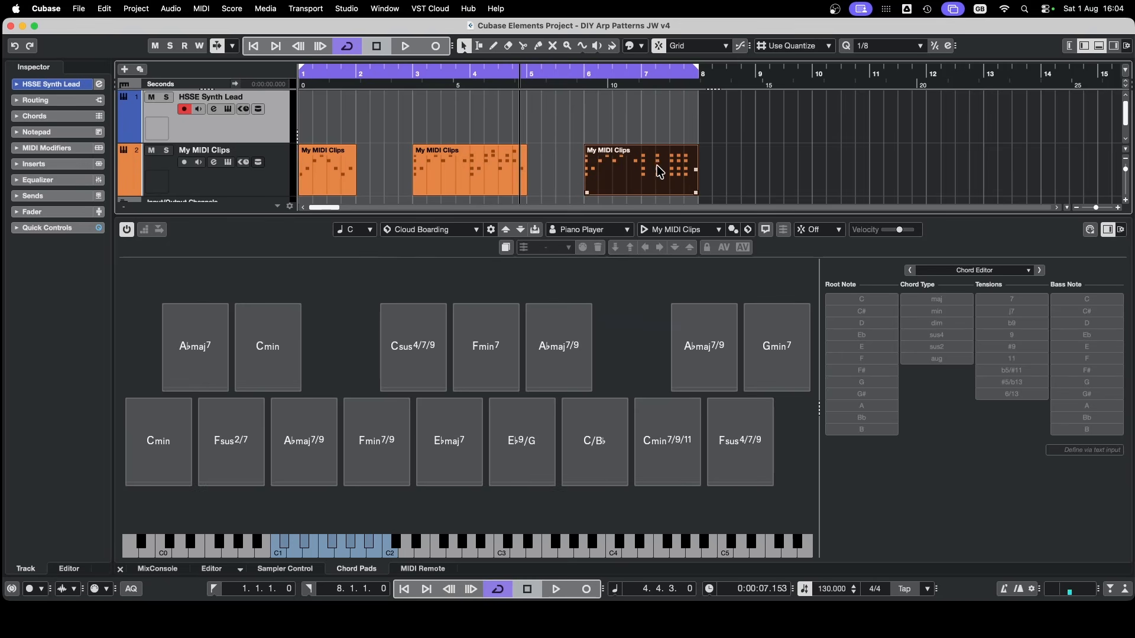
Step: Load the clip at bar 6 as the Chord Pads' pattern and audition the Cmin and A♭maj7/9 chords with it
{"action": "left_click_drag", "start_coordinate": [674, 230], "coordinate": [673, 236]}
{"action": "scroll", "coordinate": [255, 136], "scroll_direction": "up", "scroll_amount": 2}
{"action": "left_click", "coordinate": [135, 471]}
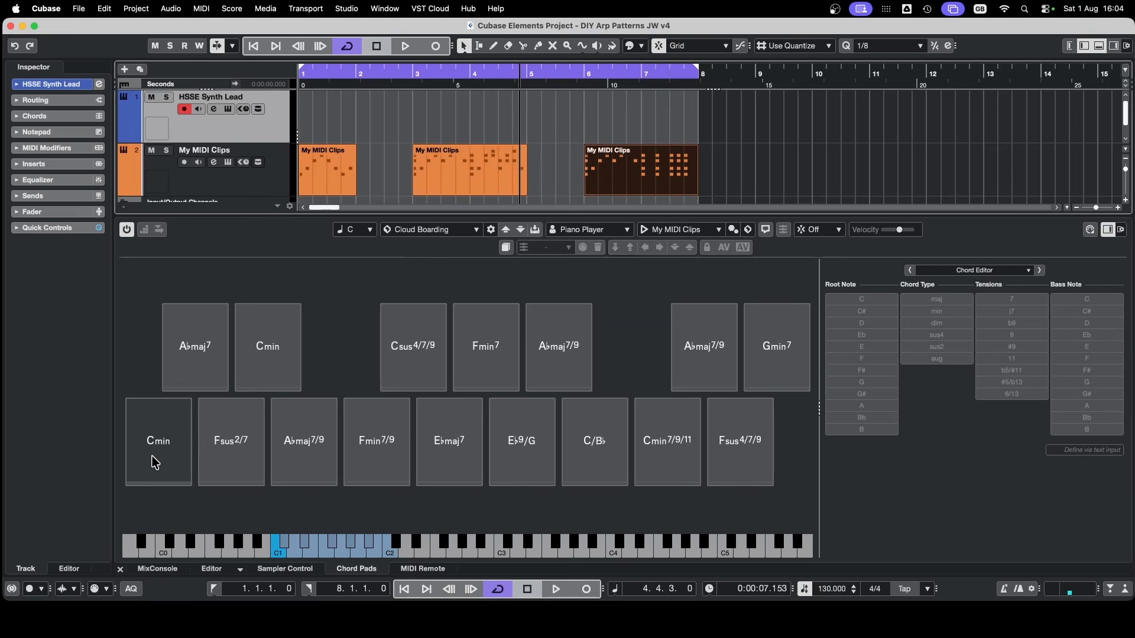
{"action": "left_click", "coordinate": [155, 462]}
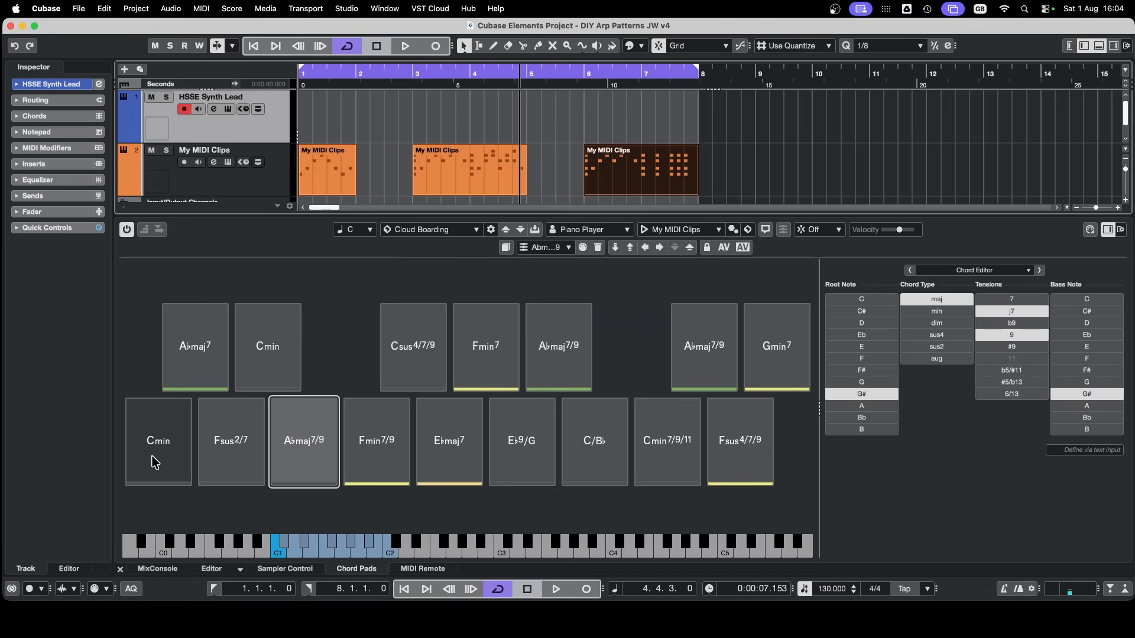
{"action": "left_click", "coordinate": [154, 462]}
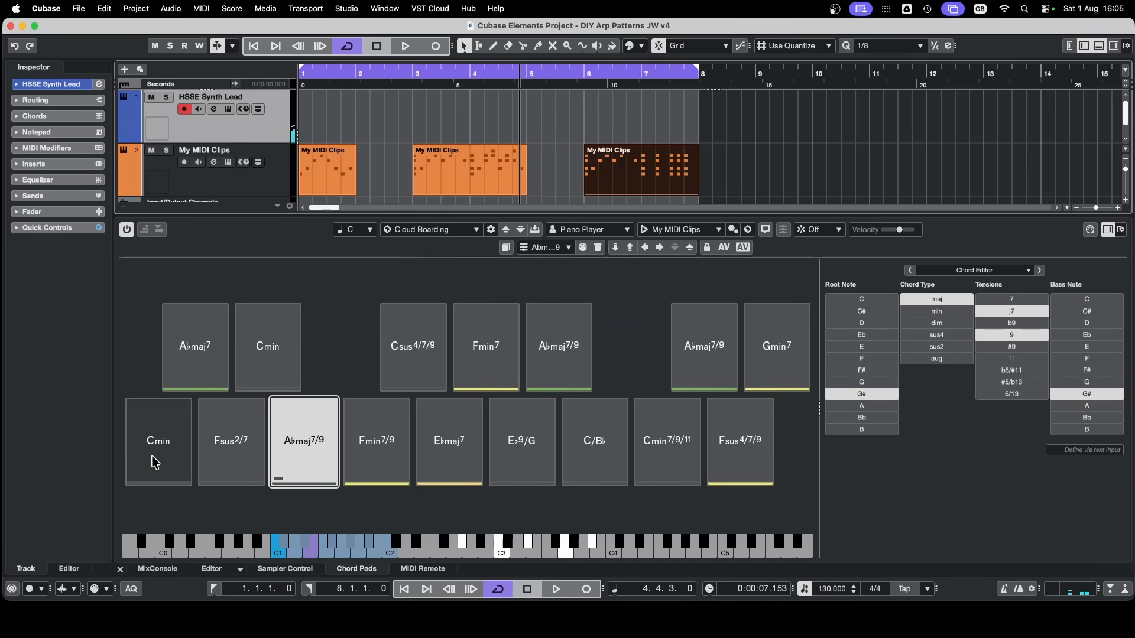
{"action": "left_click", "coordinate": [154, 462]}
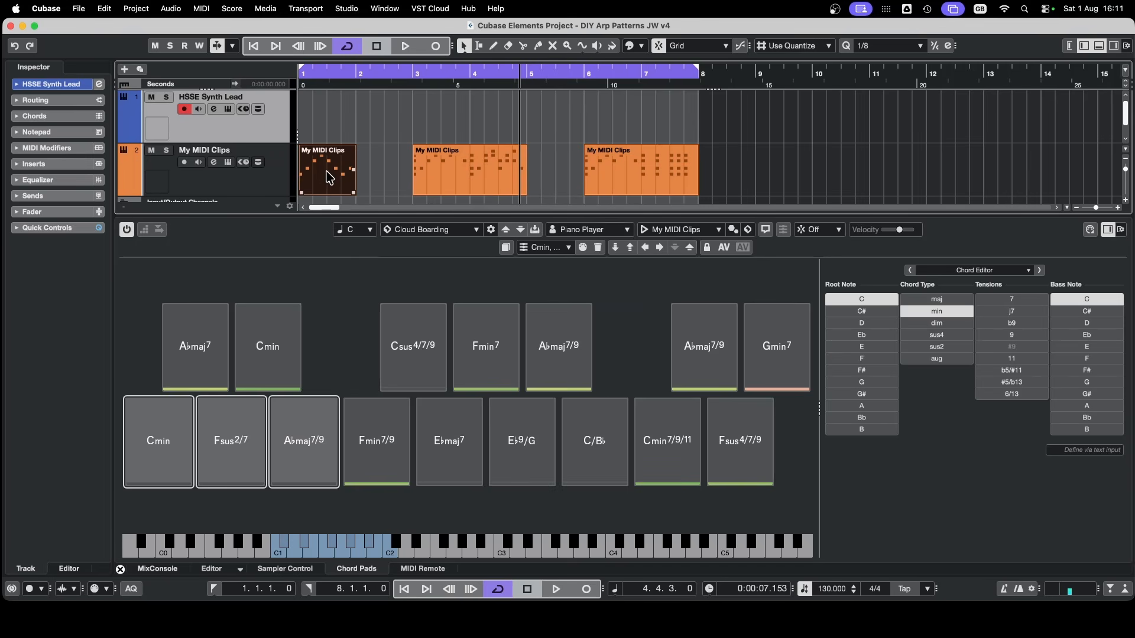
Step: Mute the My MIDI Clips track and record a four-bar chord pad performance from bar 1 on the HSSE Synth Lead track
{"action": "scroll", "coordinate": [590, 176], "scroll_direction": "down", "scroll_amount": 1}
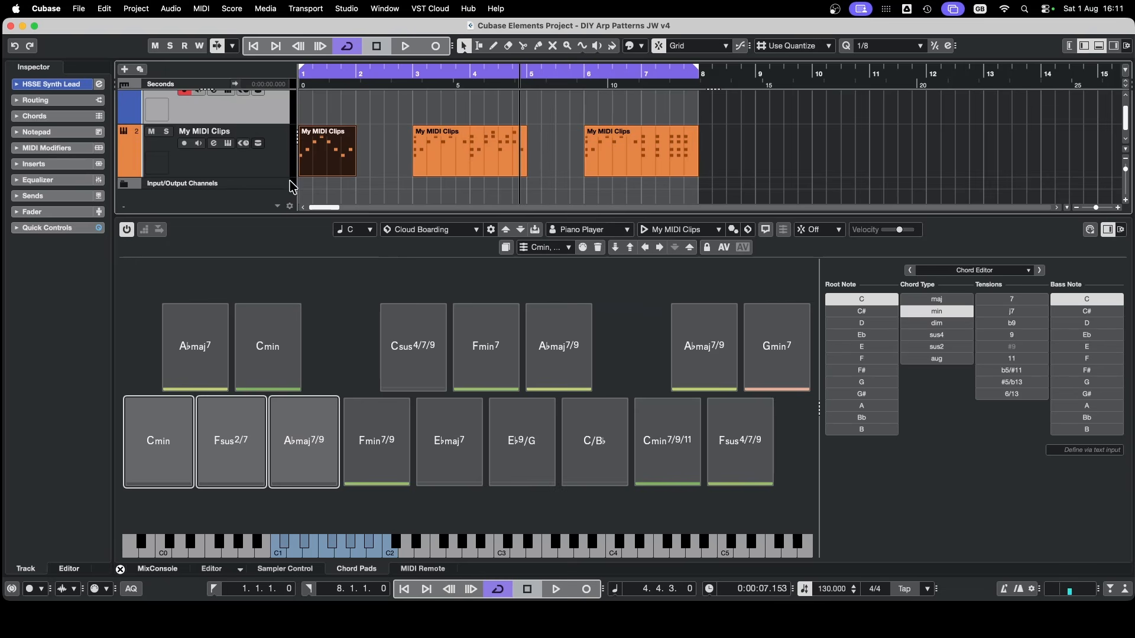
{"action": "scroll", "coordinate": [177, 153], "scroll_direction": "up", "scroll_amount": 1}
{"action": "left_click", "coordinate": [151, 150]}
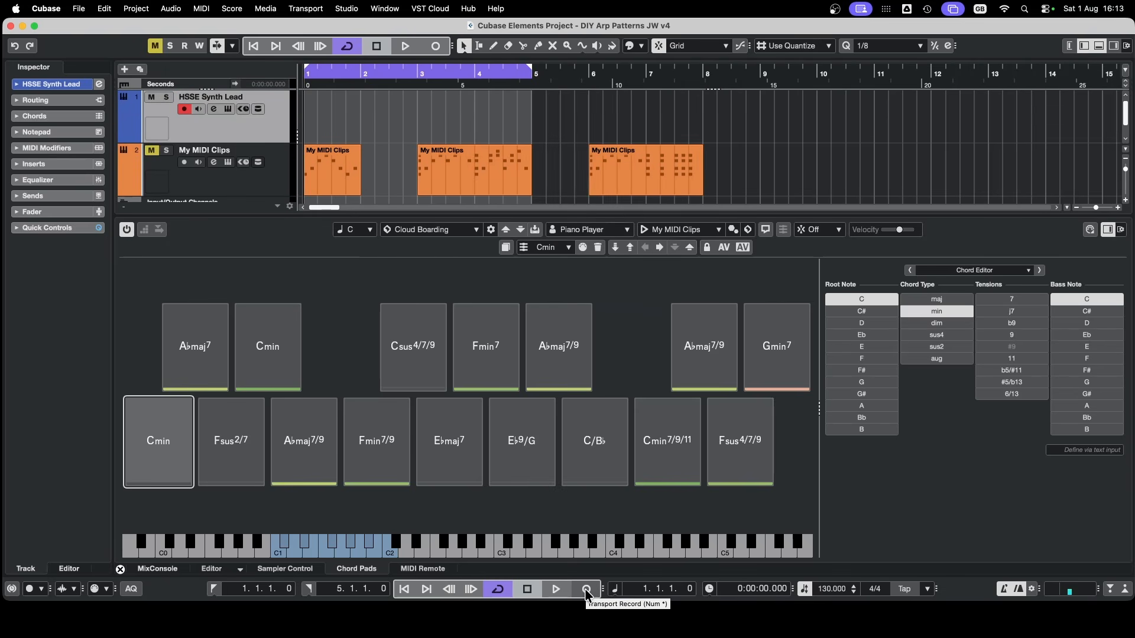
{"action": "left_click", "coordinate": [586, 589]}
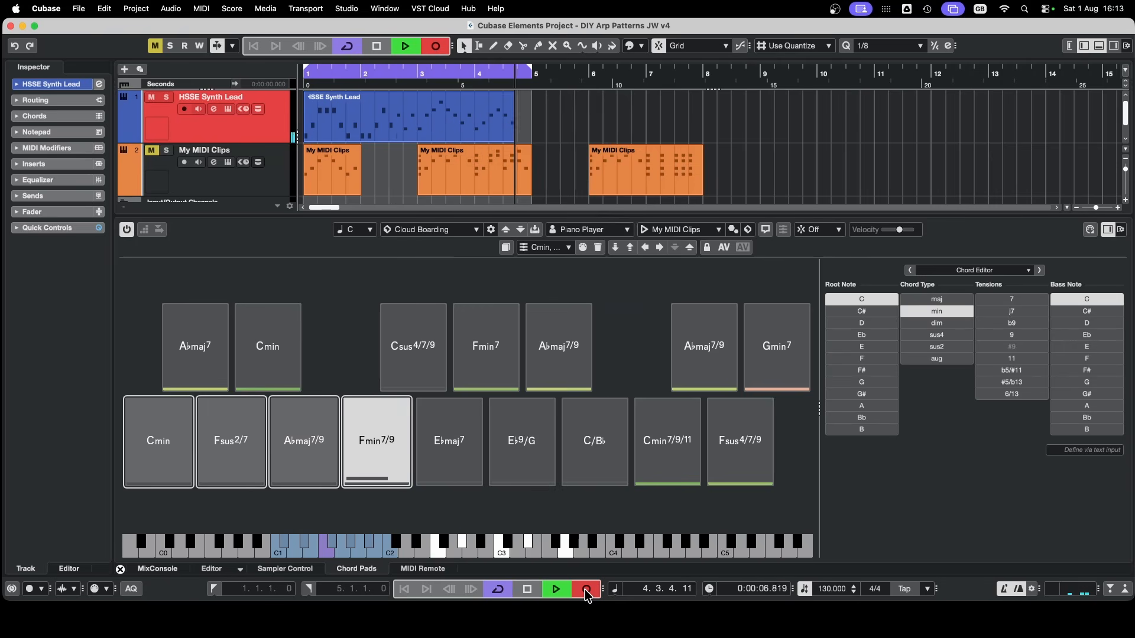
{"action": "key", "text": "space"}
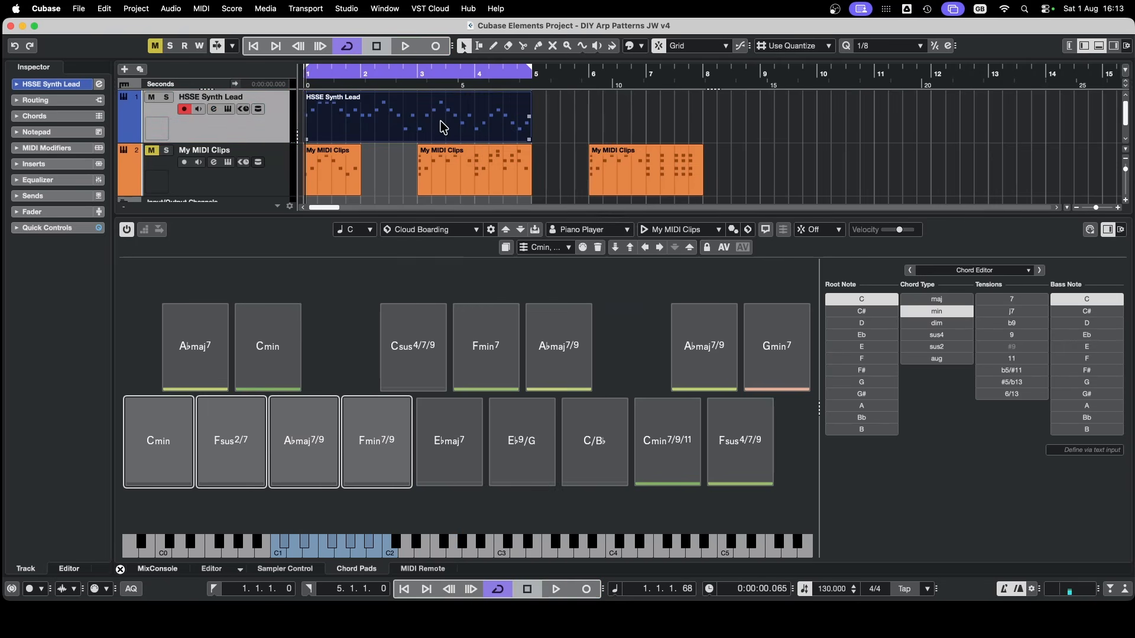
Step: Inspect the notes of the recorded HSSE Synth Lead clip and move the clip to bar 9
{"action": "double_click", "coordinate": [443, 129]}
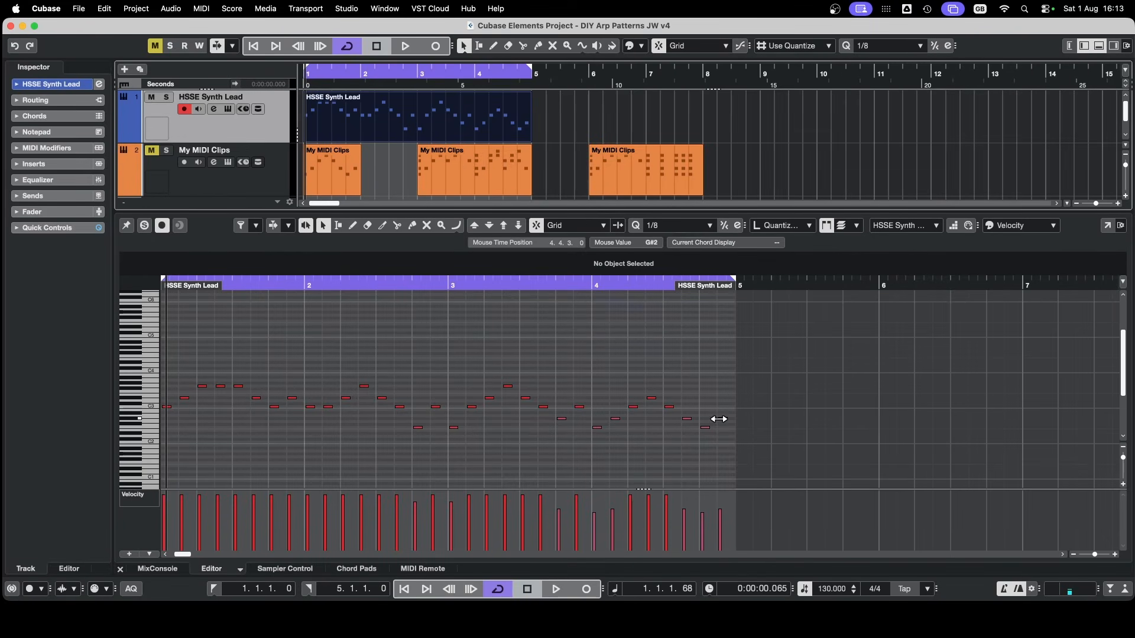
{"action": "left_click_drag", "start_coordinate": [362, 119], "coordinate": [821, 108]}
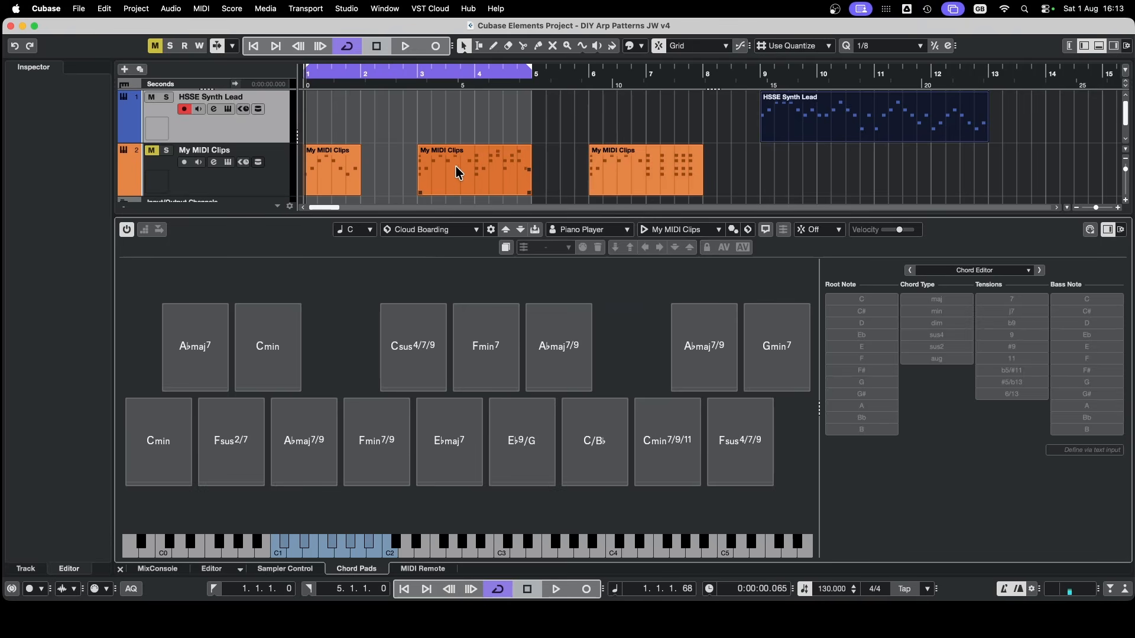
Step: Record another four-bar chord pad performance from bar 1 with the bar 3 clip as pattern, inspect its notes and return to the Chord Pads
{"action": "left_click_drag", "start_coordinate": [456, 166], "coordinate": [681, 237]}
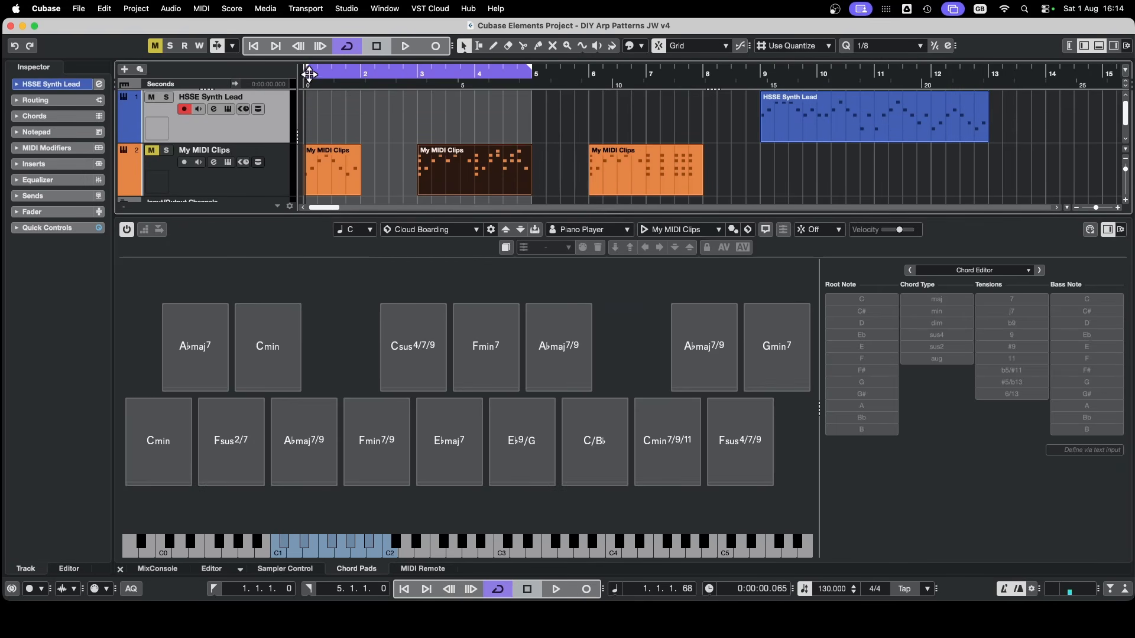
{"action": "left_click", "coordinate": [304, 71]}
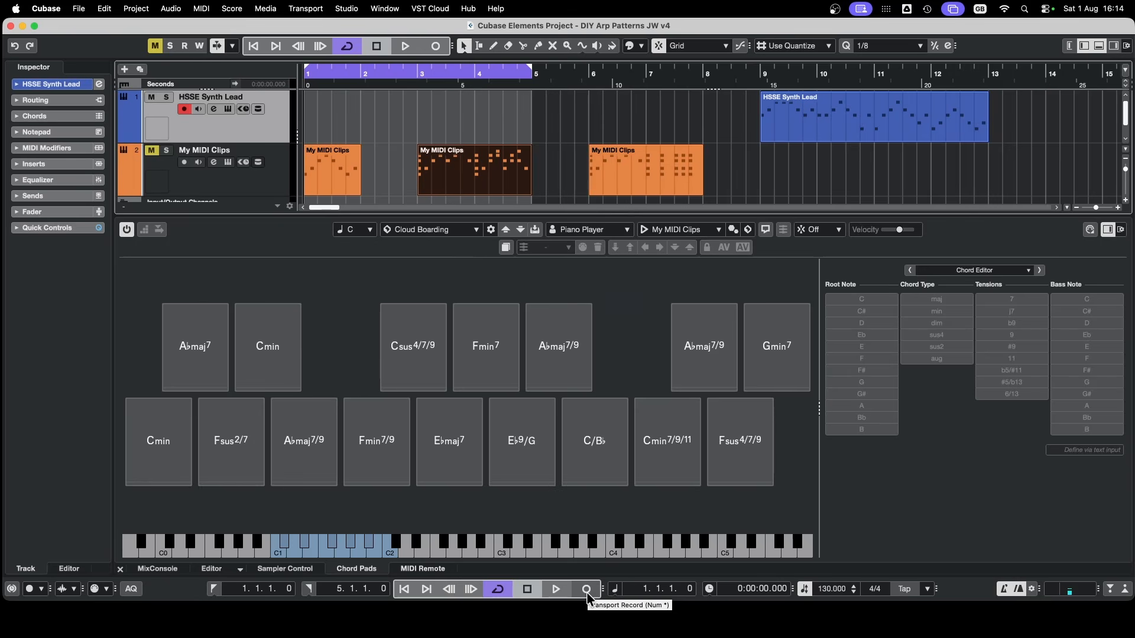
{"action": "left_click", "coordinate": [587, 589]}
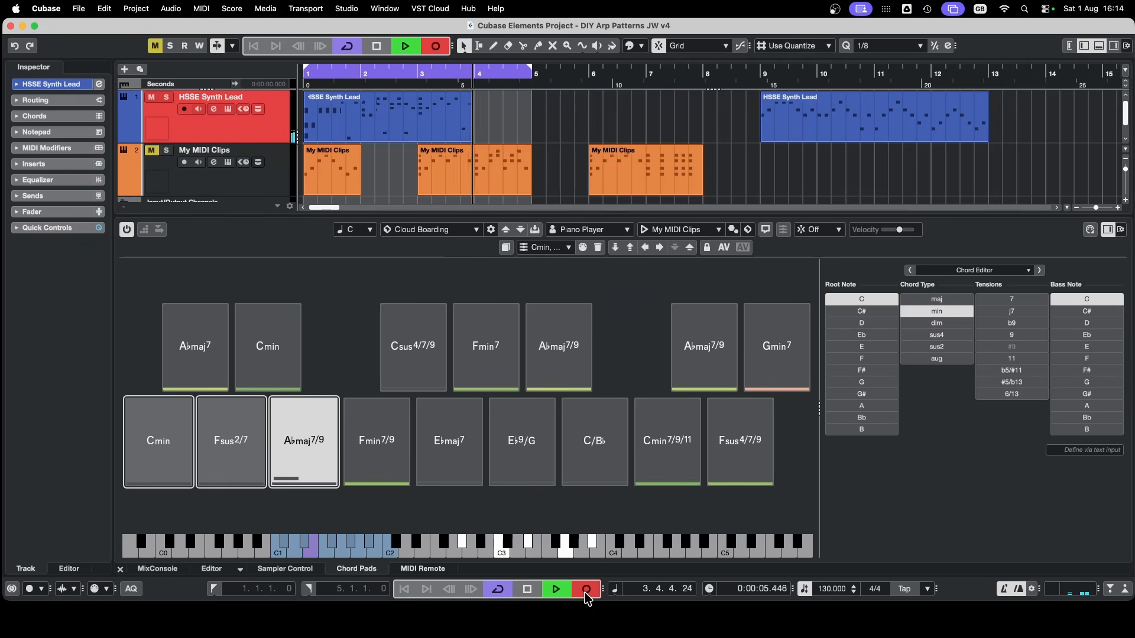
{"action": "key", "text": "space"}
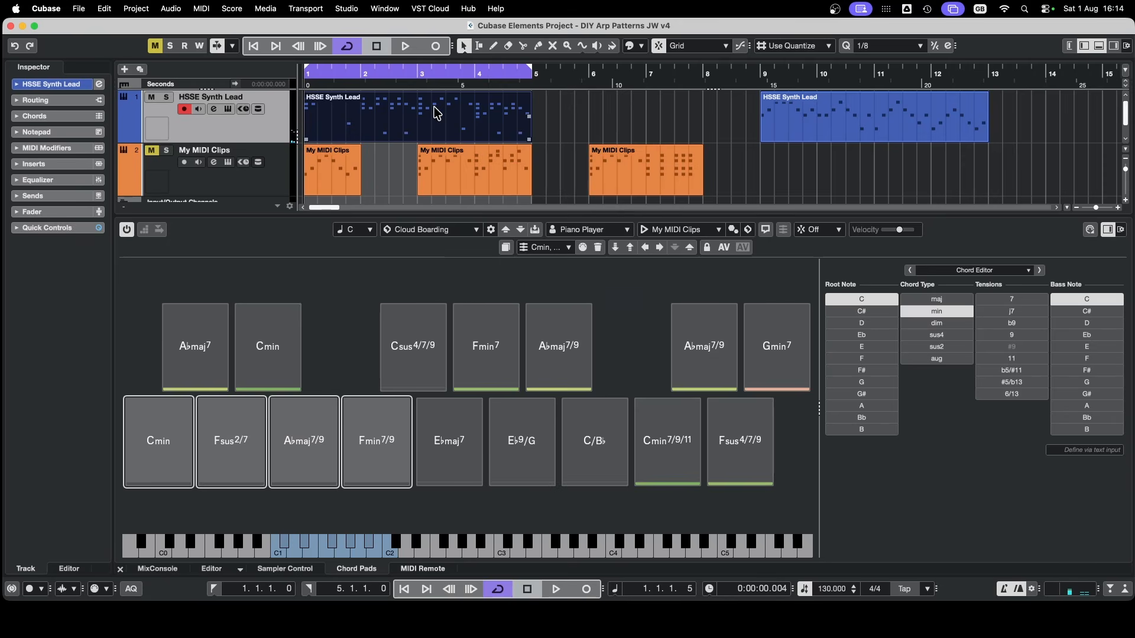
{"action": "double_click", "coordinate": [401, 136]}
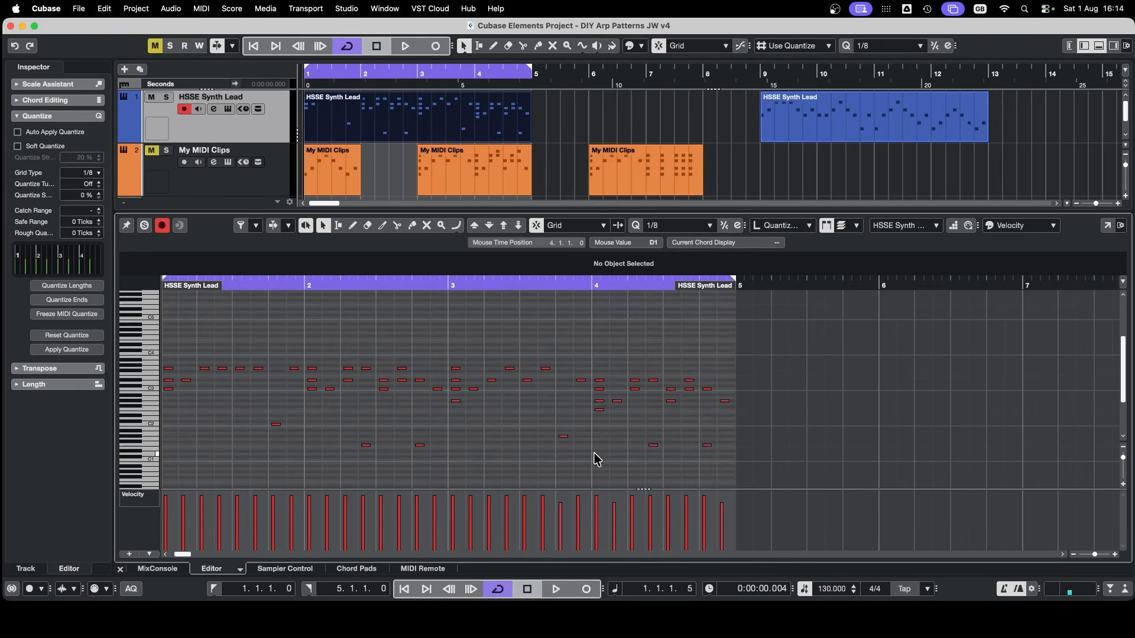
{"action": "left_click", "coordinate": [366, 569]}
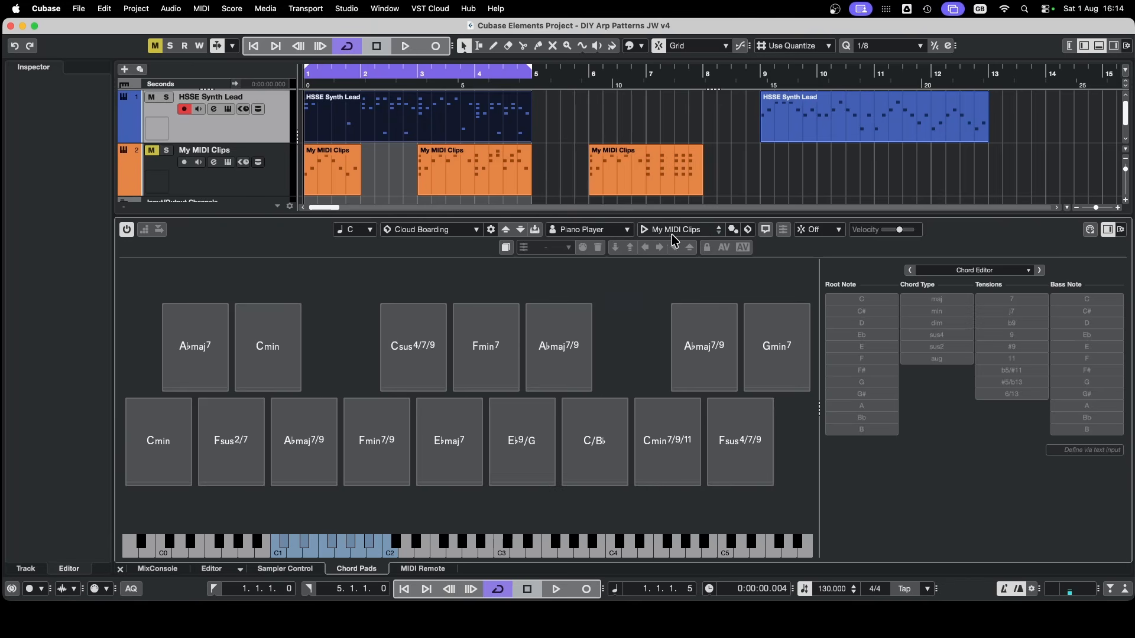